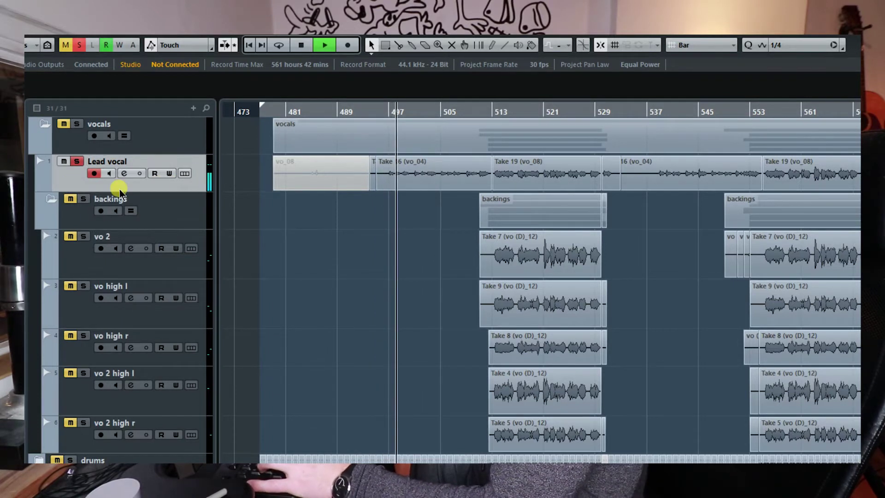
- Open the Lead vocal channel settings and play the soloed vocal with the Maserati VX1 insert bypassed for comparison
{"action": "key", "text": "space"}
{"action": "key", "text": "e"}
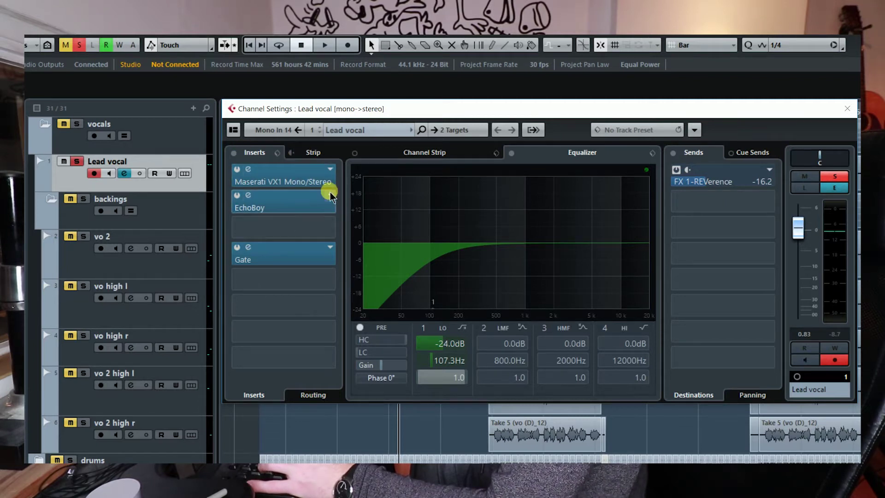
{"action": "key", "text": "space"}
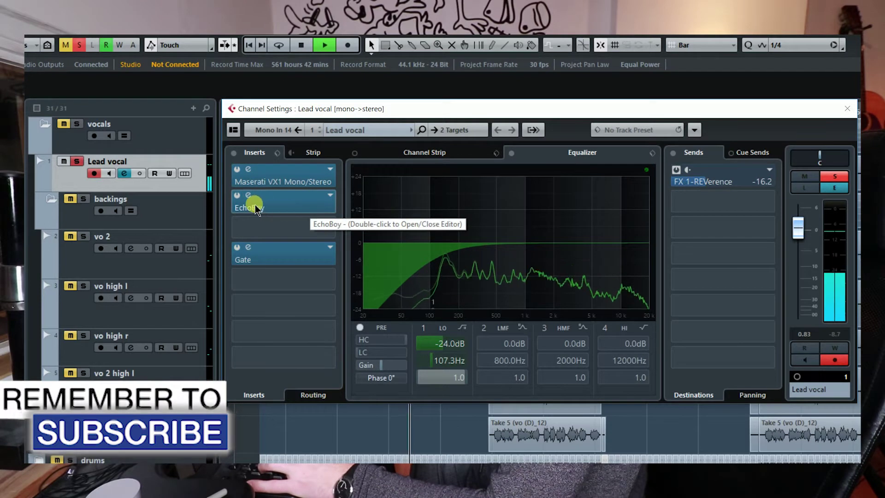
{"action": "left_click", "coordinate": [238, 170]}
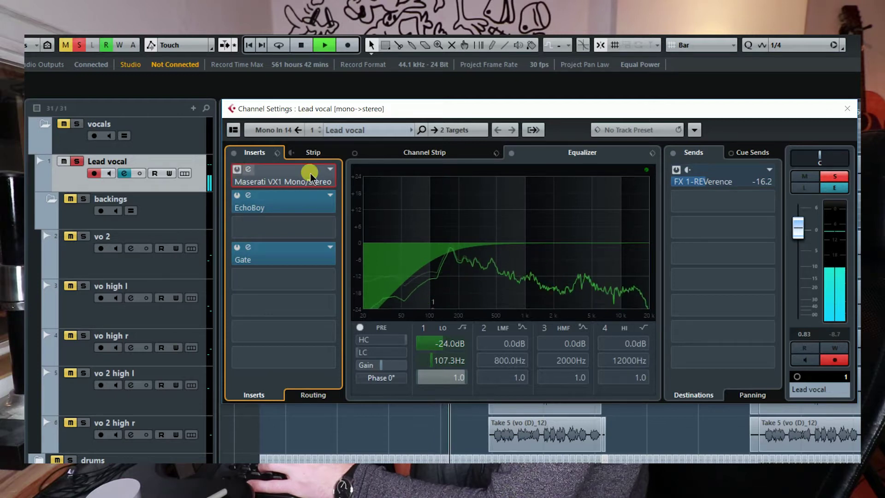
- Audition the lead vocal with the Maserati VX1 editor open, and close the plug-in window
{"action": "left_click", "coordinate": [285, 177]}
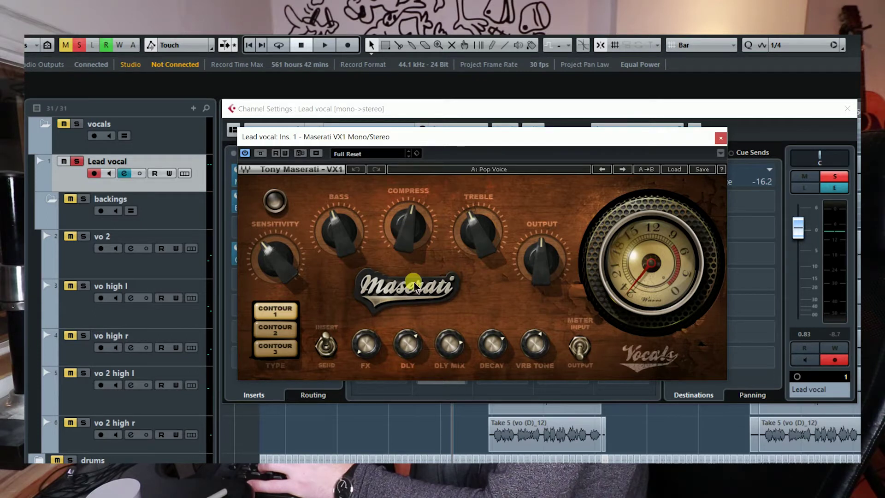
{"action": "key", "text": "space"}
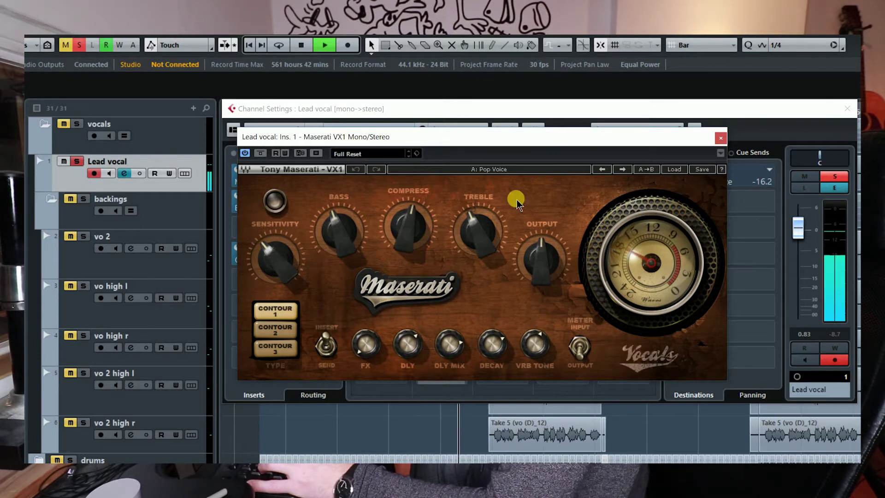
{"action": "key", "text": "space"}
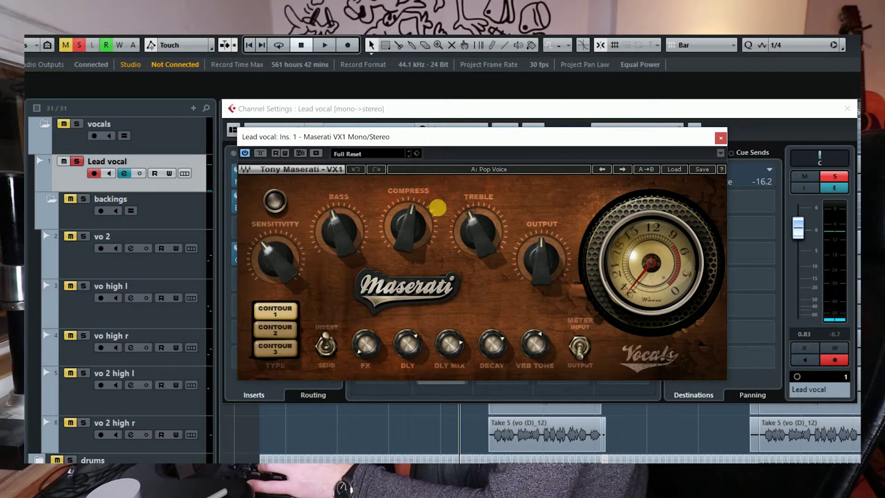
{"action": "left_click", "coordinate": [720, 138]}
- Open the EchoBoy insert on the Lead vocal channel and audition the vocal with the effect on and bypassed
{"action": "left_click_drag", "start_coordinate": [306, 219], "coordinate": [302, 207]}
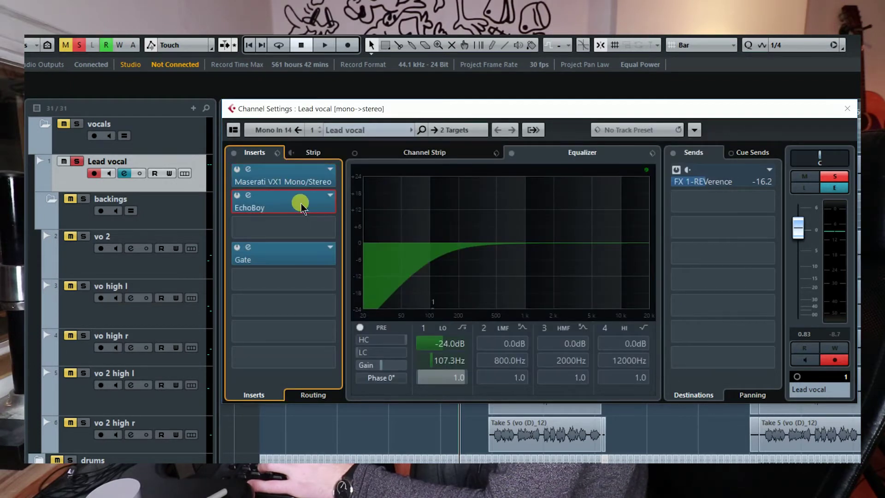
{"action": "left_click", "coordinate": [302, 207]}
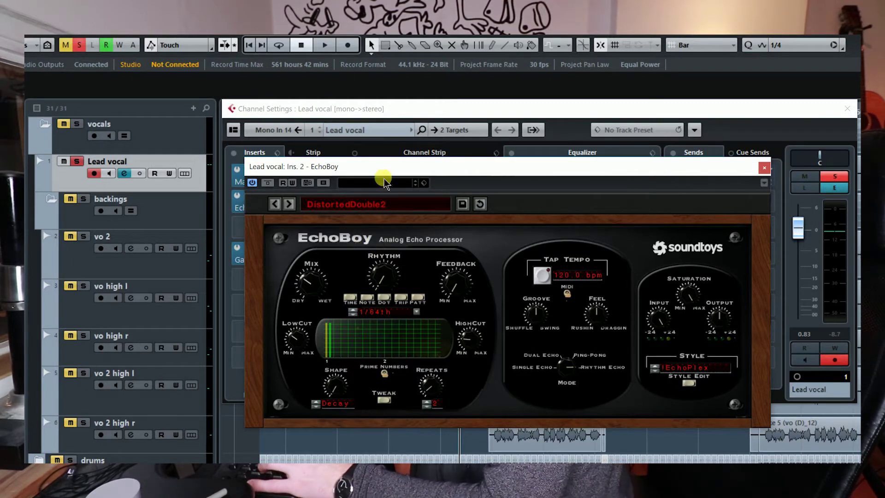
{"action": "key", "text": "space"}
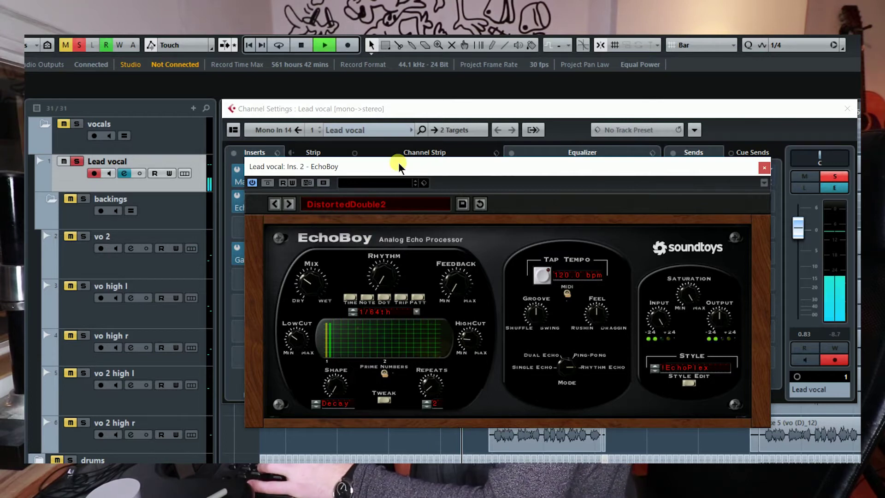
{"action": "left_click", "coordinate": [267, 183]}
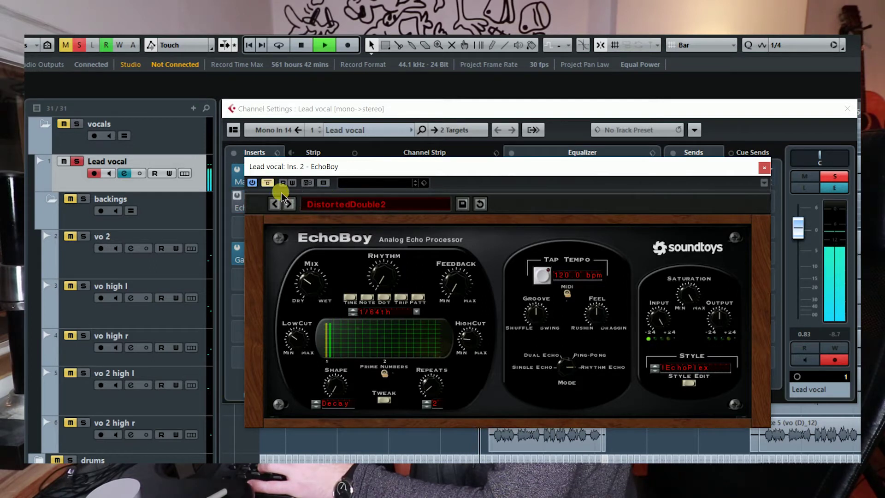
{"action": "key", "text": "space"}
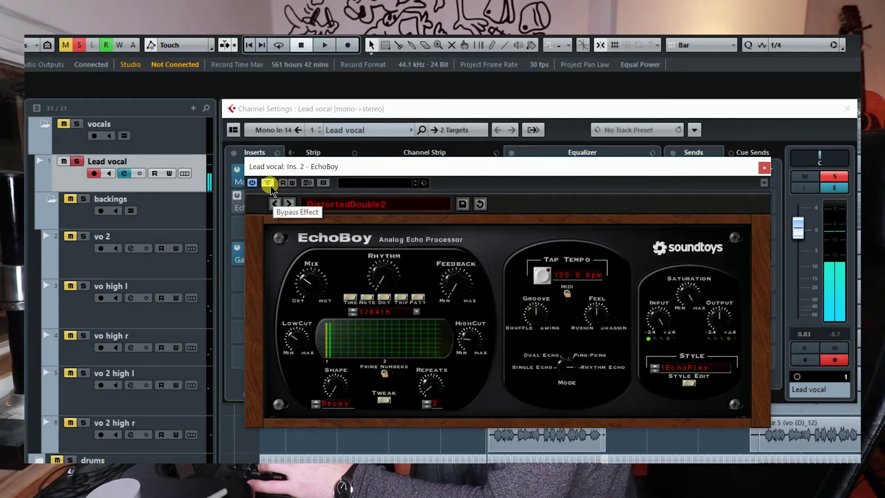
- Compare the lead vocal with EchoBoy bypassed and active again, leave it active and close its editor
{"action": "left_click", "coordinate": [268, 184]}
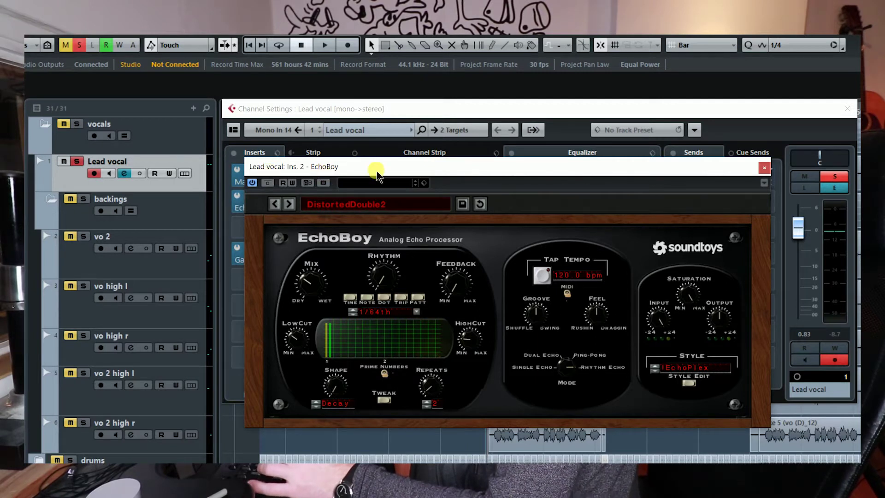
{"action": "left_click", "coordinate": [269, 183]}
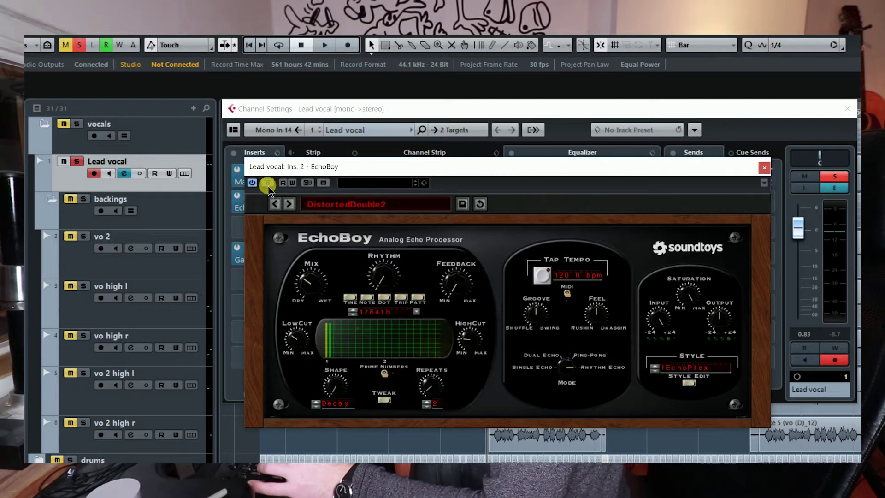
{"action": "key", "text": "space"}
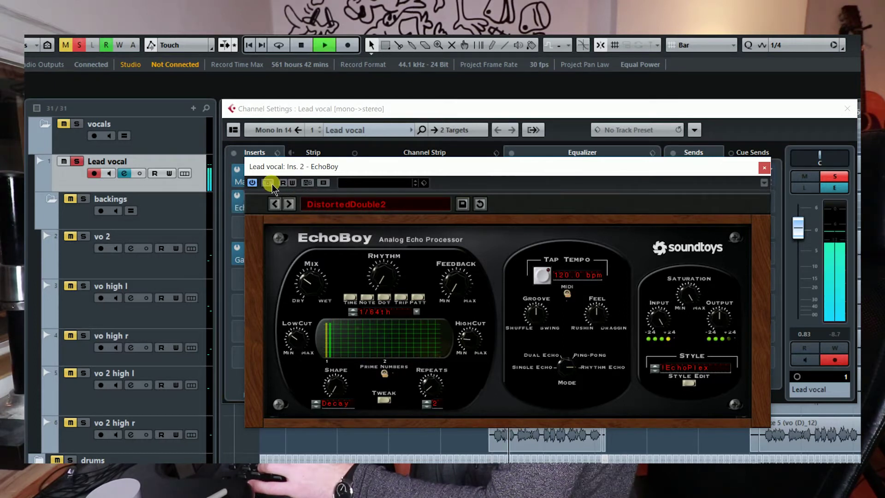
{"action": "left_click", "coordinate": [268, 183]}
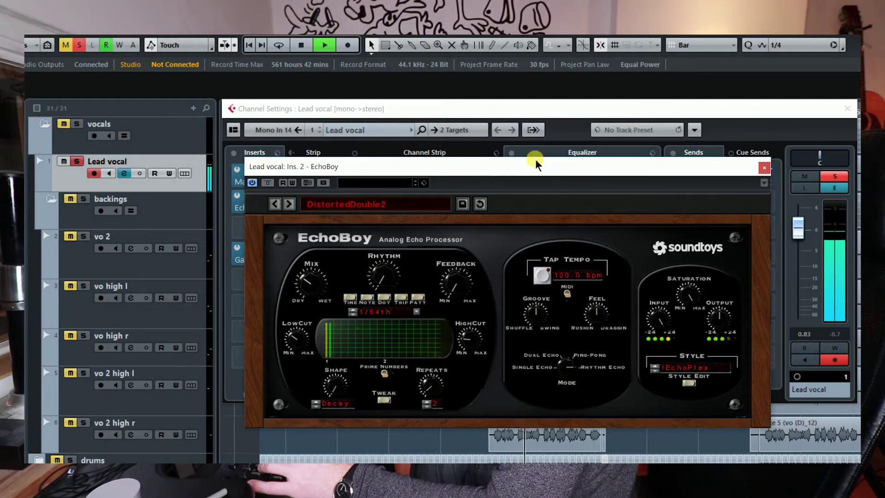
{"action": "key", "text": "space"}
{"action": "left_click", "coordinate": [769, 166]}
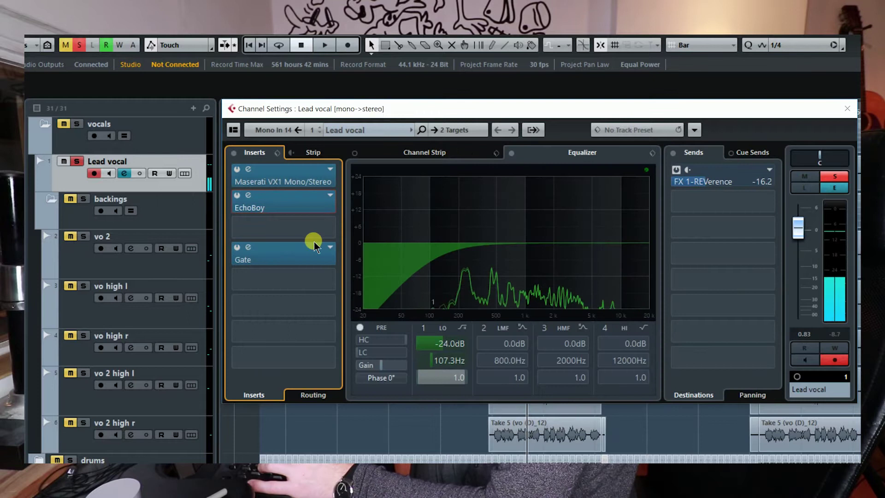
- Compare the lead vocal with the Gate insert bypassed and active, leave it active and close the channel settings
{"action": "left_click", "coordinate": [237, 248]}
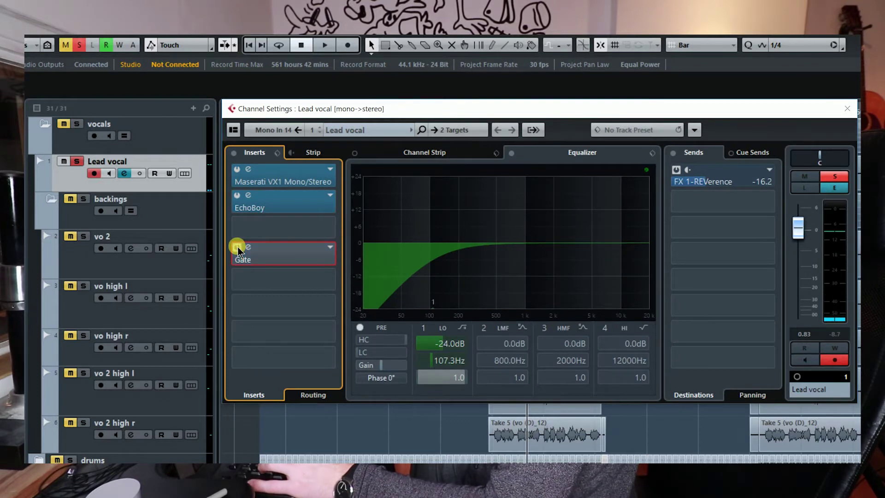
{"action": "key", "text": "space"}
{"action": "left_click", "coordinate": [236, 247]}
{"action": "key", "text": "space"}
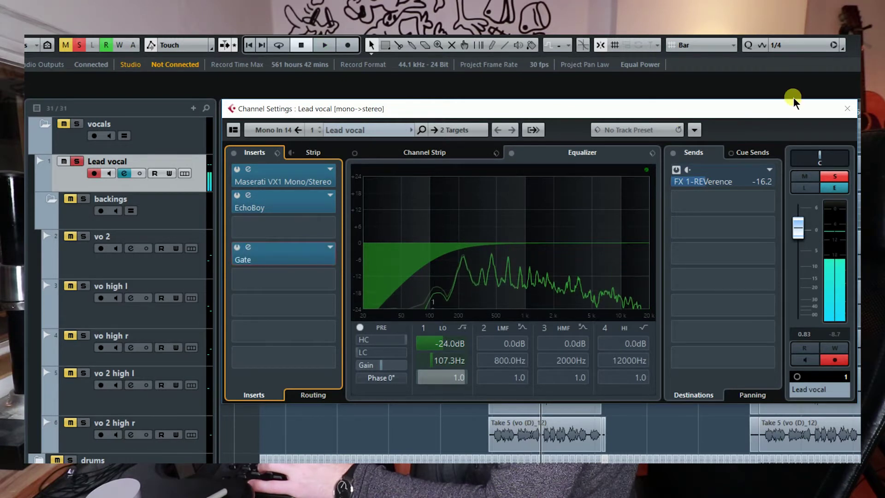
{"action": "left_click", "coordinate": [845, 111]}
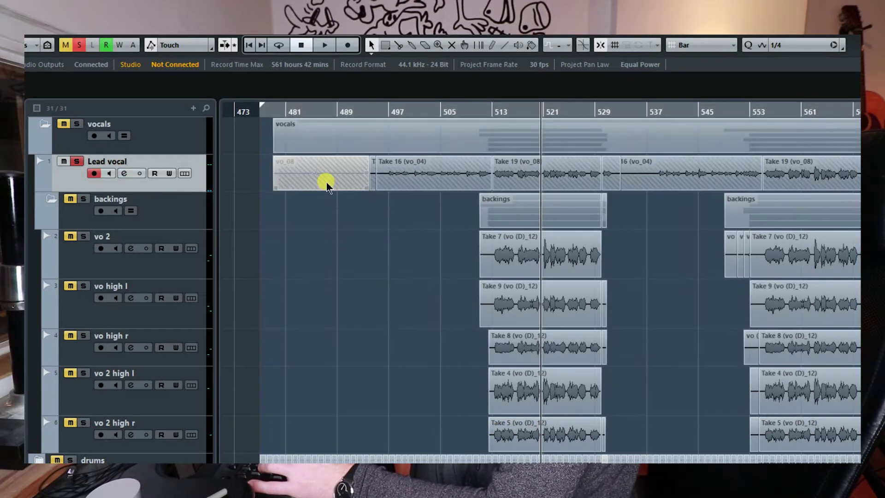
- Remove the solo from the Lead vocal track and solo the backings folder instead
{"action": "left_click", "coordinate": [76, 161]}
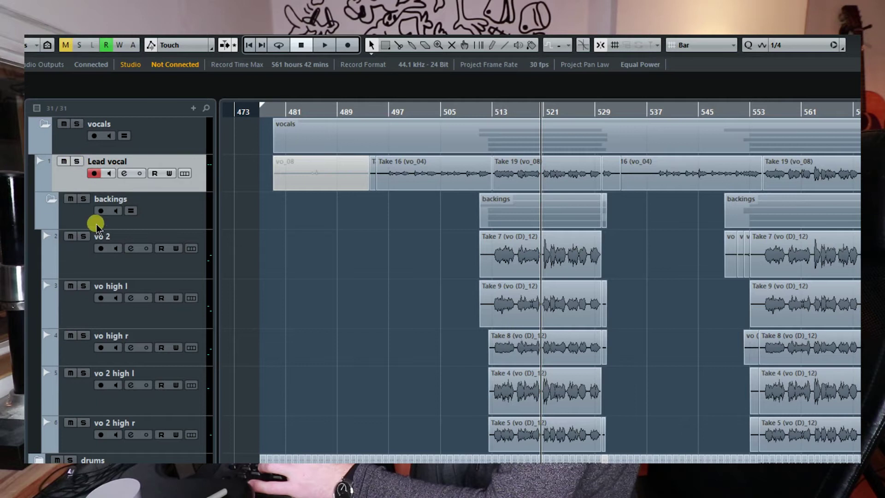
{"action": "left_click", "coordinate": [89, 201]}
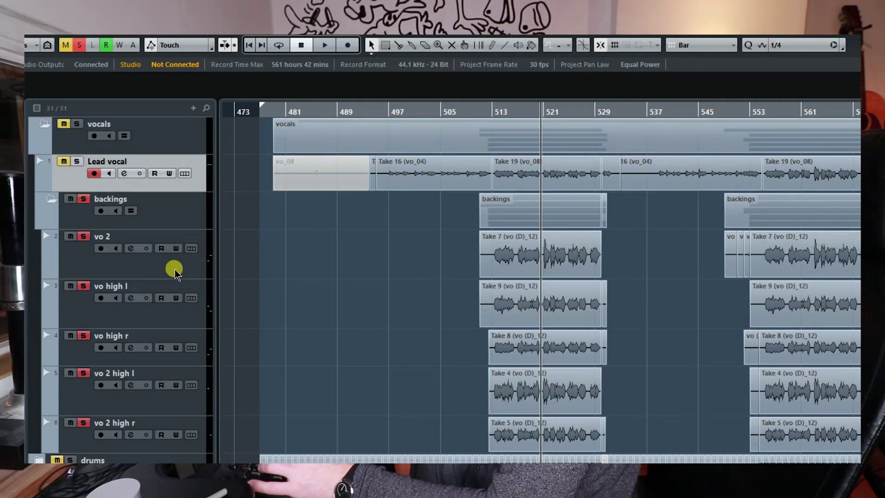
{"action": "left_click", "coordinate": [189, 215]}
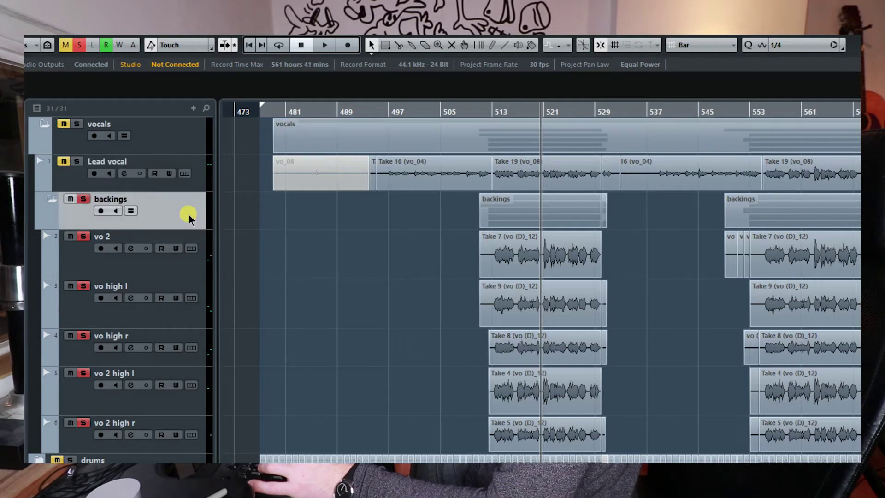
- Go through the backing vocal tracks by selecting vo 2, vo high l, vo high r, vo 2 high l and vo 2 high r in turn
{"action": "left_click", "coordinate": [161, 271]}
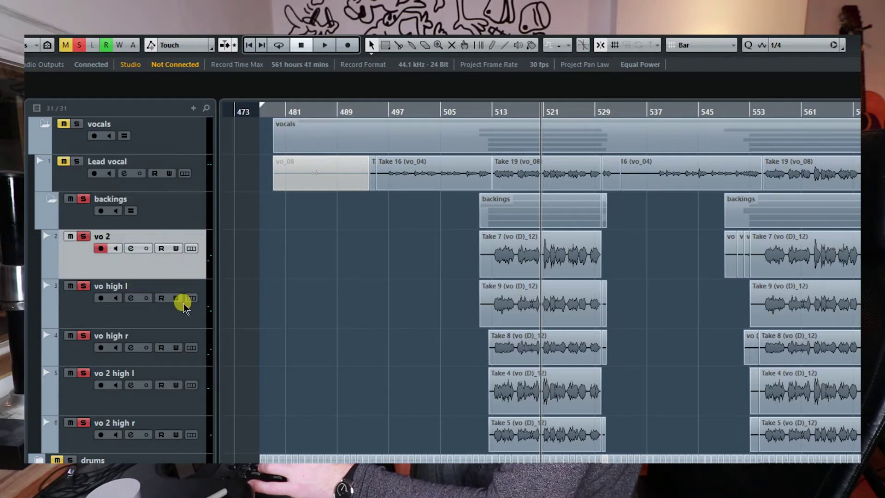
{"action": "left_click", "coordinate": [171, 317]}
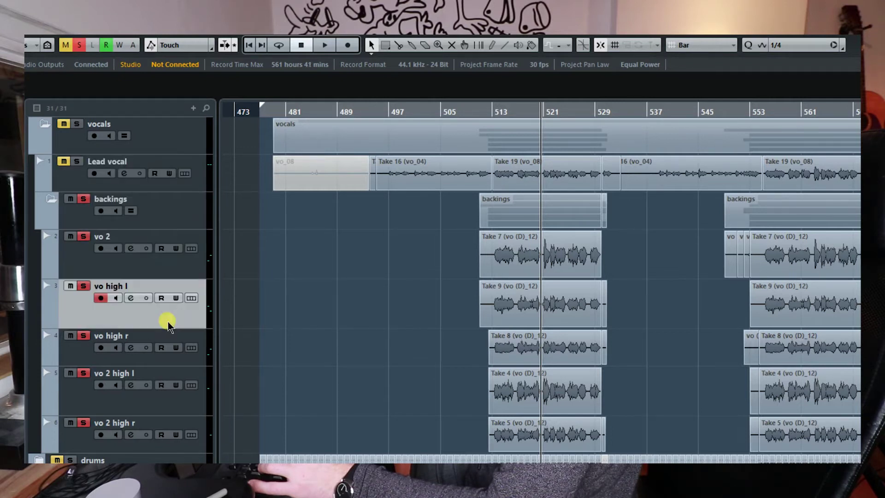
{"action": "left_click", "coordinate": [77, 357]}
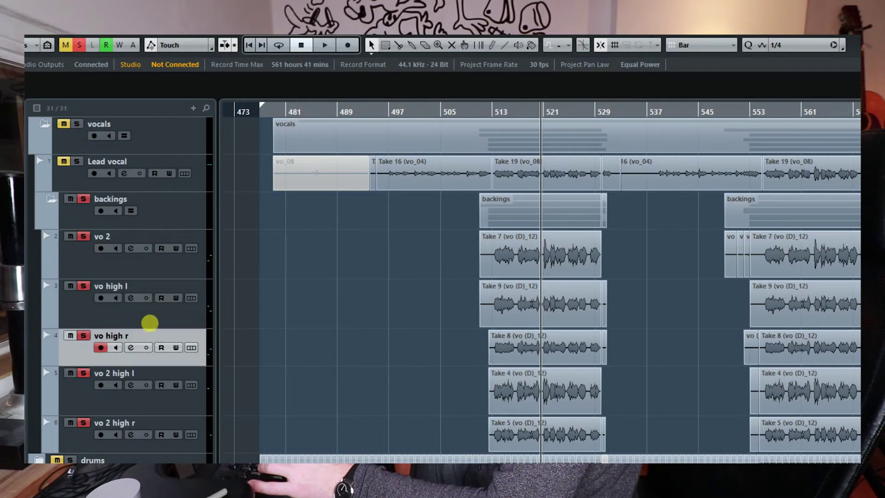
{"action": "left_click", "coordinate": [88, 404]}
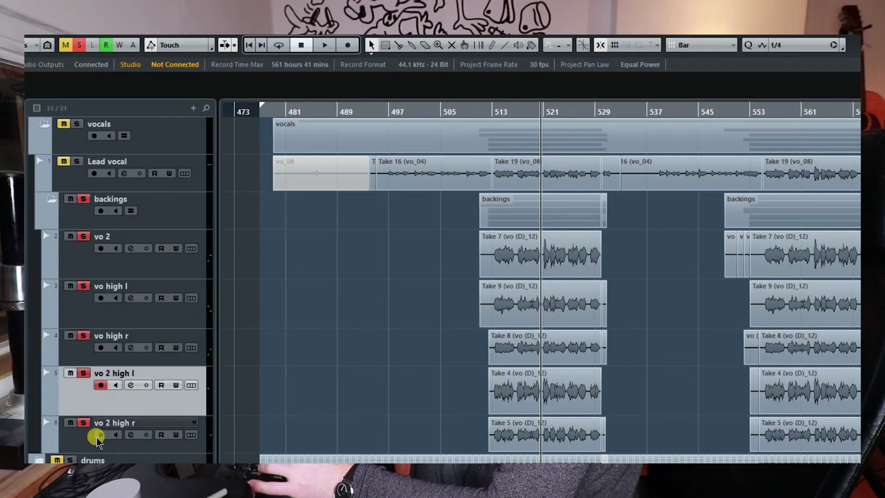
{"action": "left_click", "coordinate": [69, 444]}
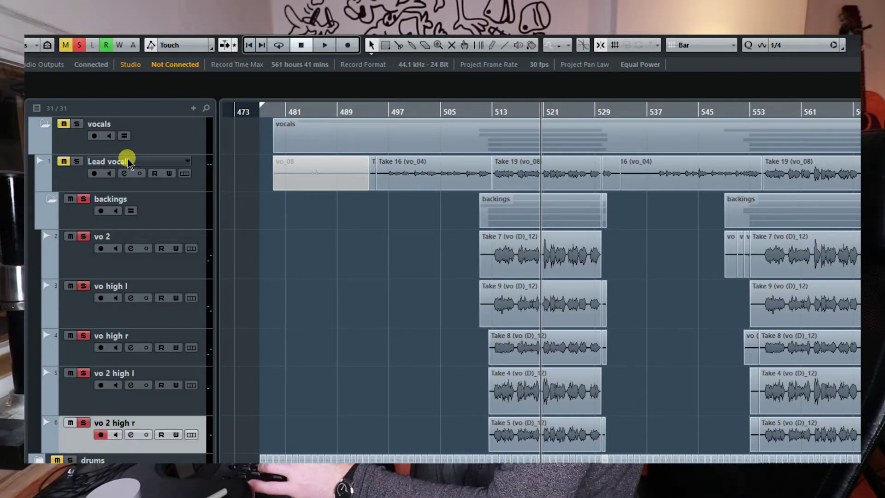
- Audition the soloed backing vocals from about bar 513, and take the backings folder out of solo
{"action": "left_click", "coordinate": [497, 118]}
{"action": "key", "text": "space"}
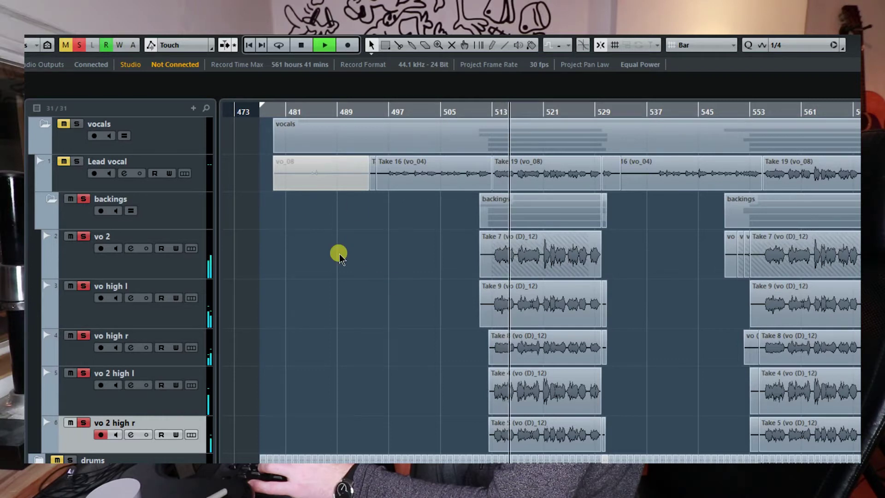
{"action": "key", "text": "space"}
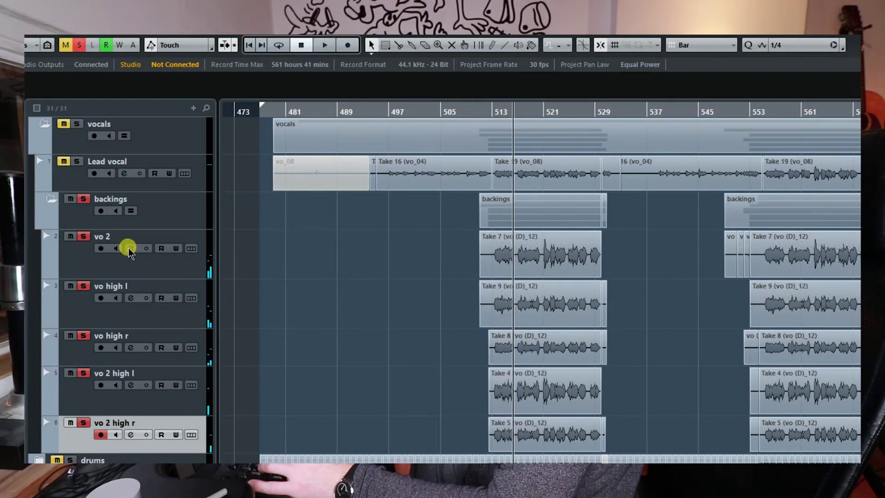
{"action": "left_click", "coordinate": [88, 202]}
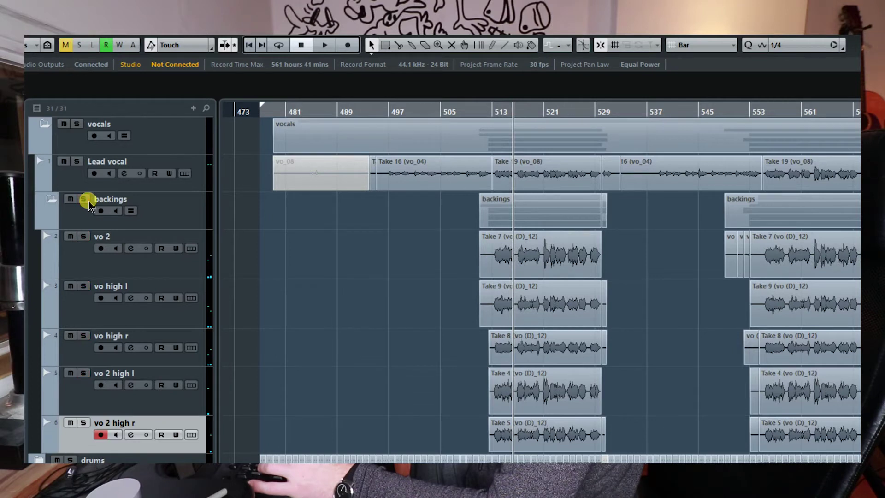
- Solo the vo 2 track and play it with its channel settings open on the inserts
{"action": "left_click", "coordinate": [112, 271]}
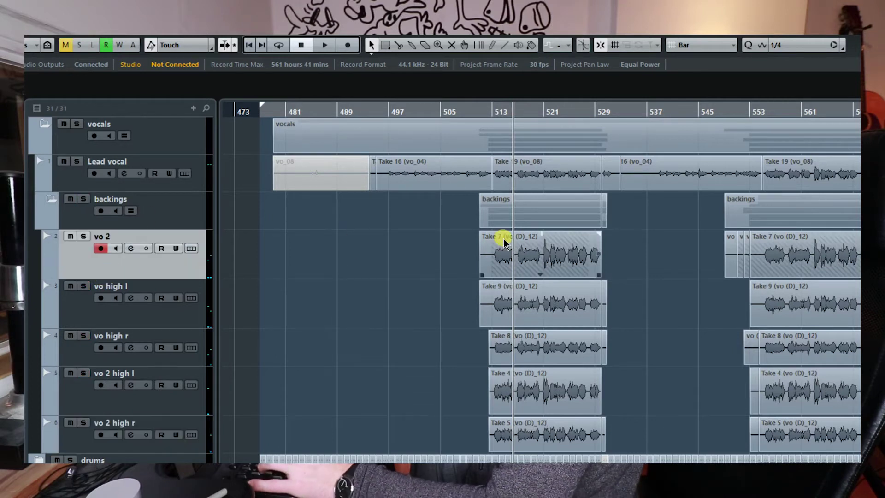
{"action": "key", "text": "e"}
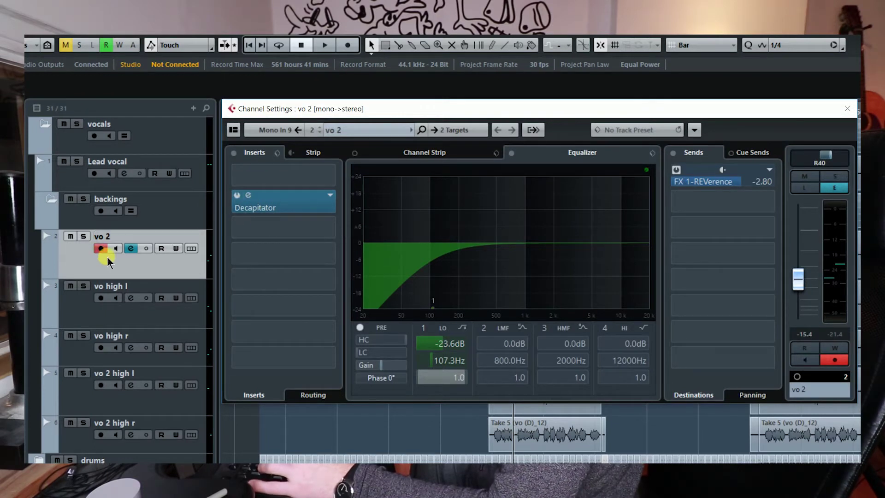
{"action": "left_click", "coordinate": [84, 236]}
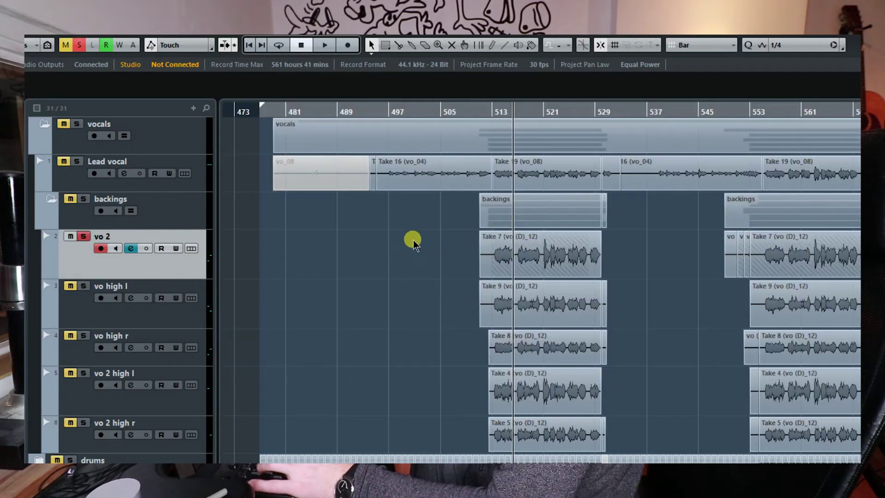
{"action": "left_click", "coordinate": [226, 203]}
{"action": "right_click", "coordinate": [226, 203]}
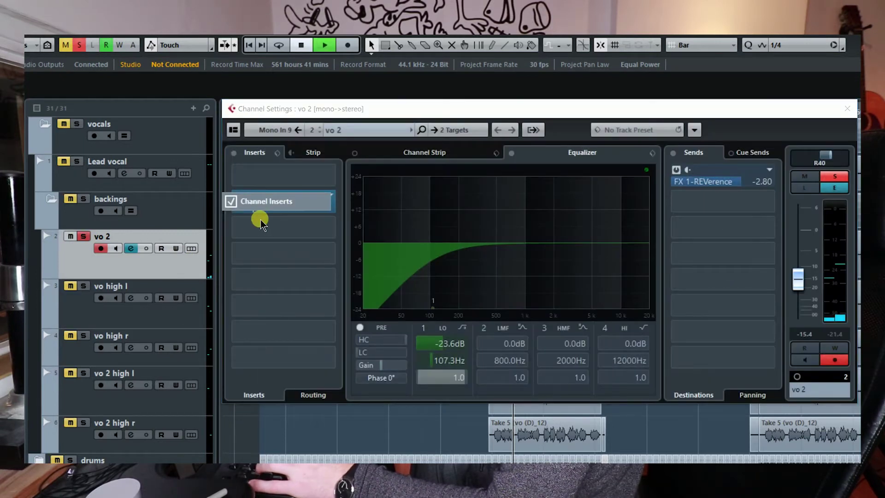
{"action": "key", "text": "space"}
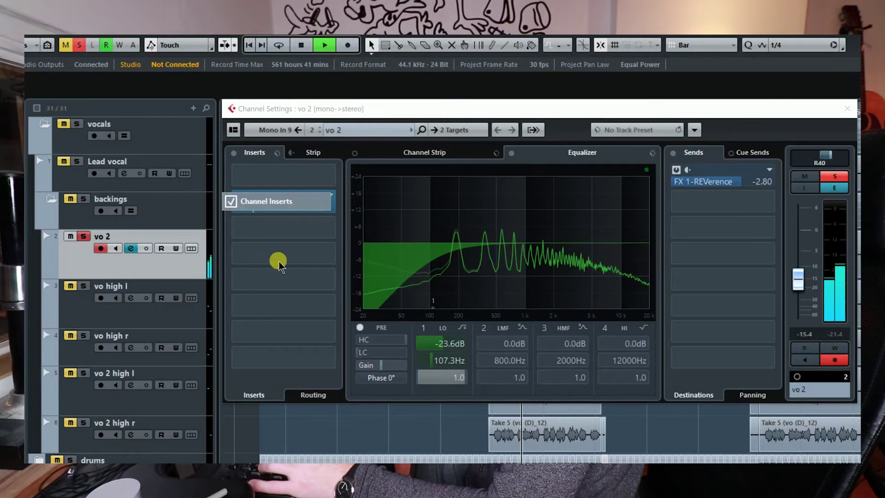
- Compare the playing vo 2 track with its Decapitator insert bypassed and active, stop playback, and close the channel settings
{"action": "left_click", "coordinate": [361, 114]}
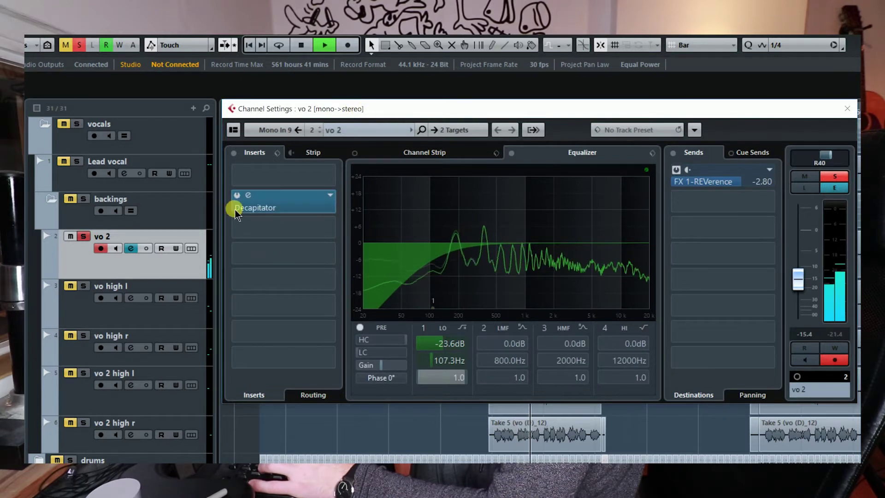
{"action": "left_click", "coordinate": [237, 195]}
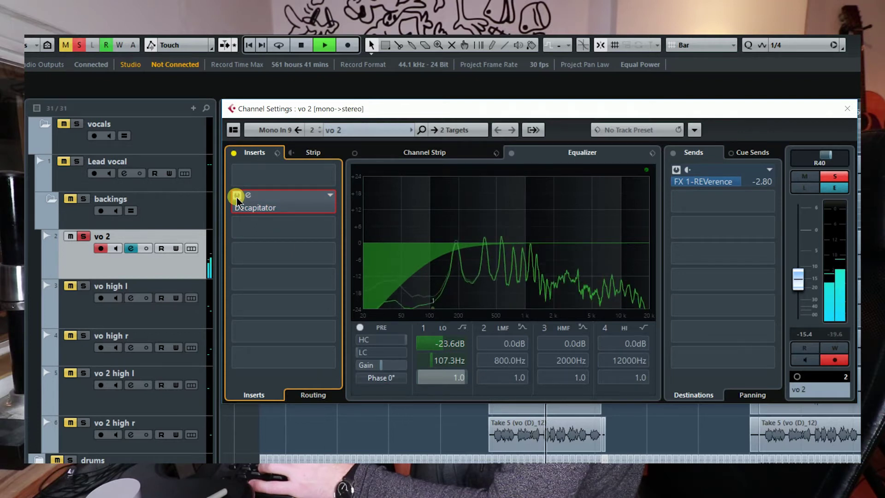
{"action": "left_click", "coordinate": [237, 195]}
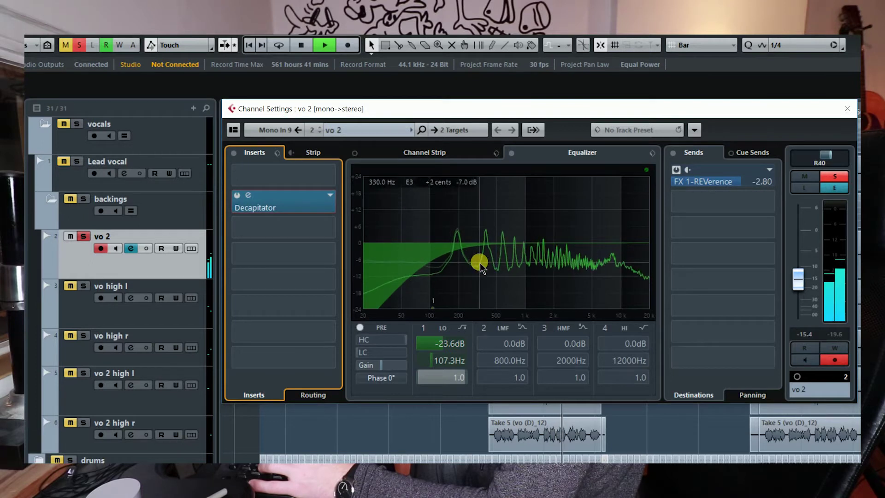
{"action": "key", "text": "space"}
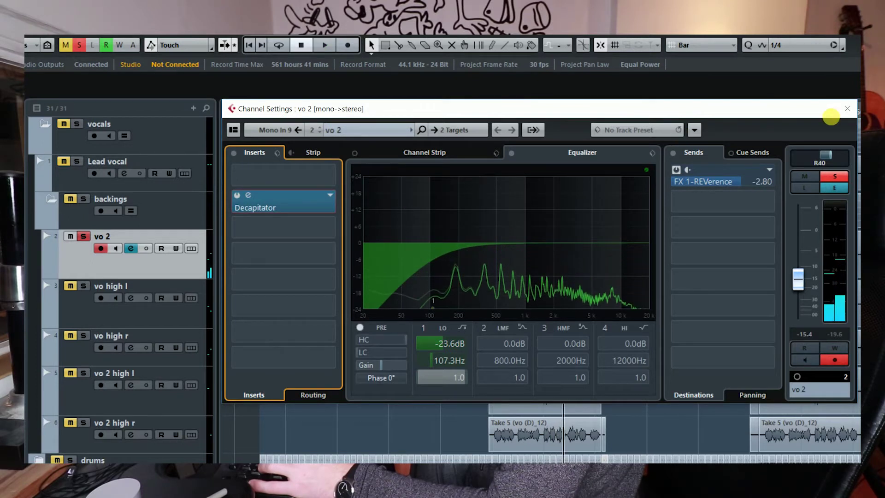
{"action": "left_click", "coordinate": [846, 109]}
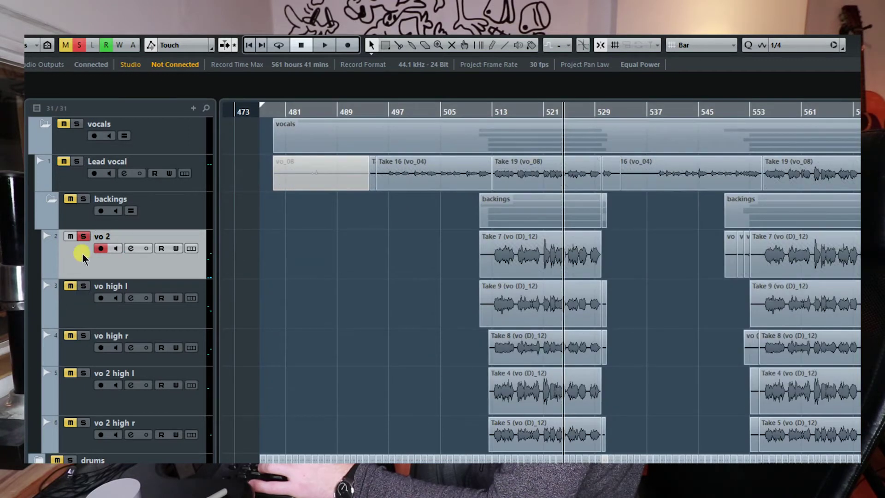
- Move the solo from vo 2 to vo high l and vo high r and audition them from just before bar 513
{"action": "left_click", "coordinate": [83, 237]}
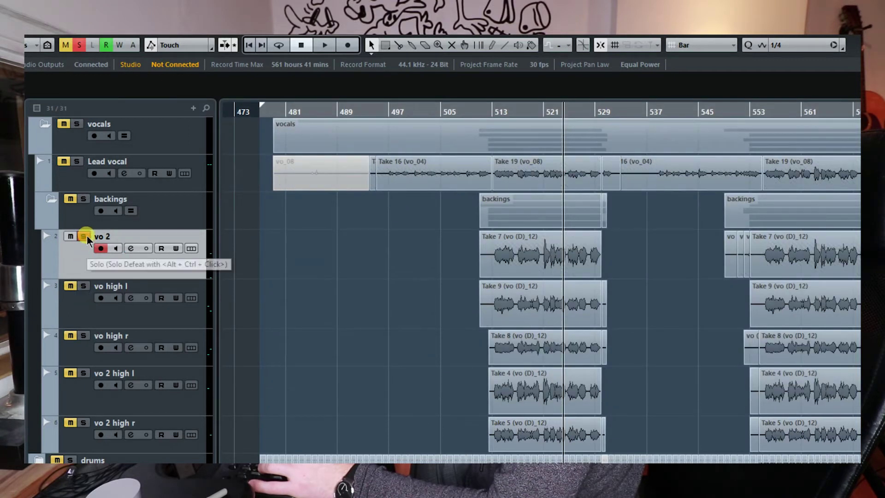
{"action": "left_click", "coordinate": [84, 285]}
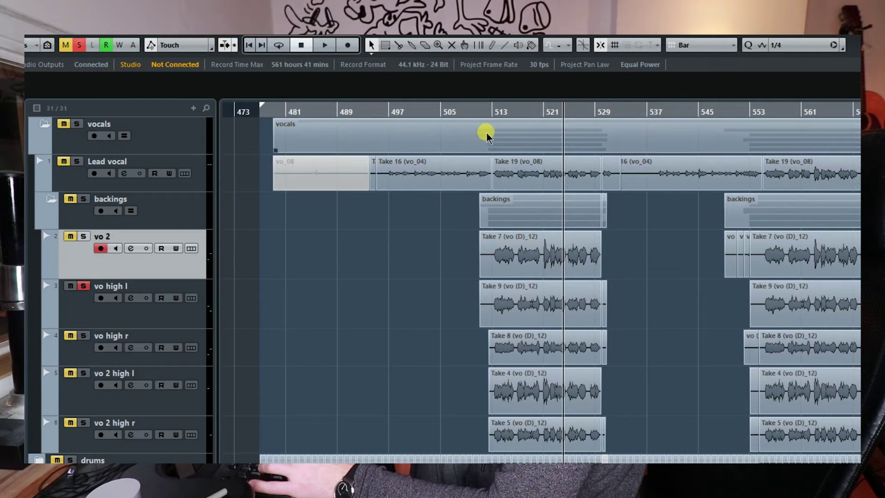
{"action": "double_click", "coordinate": [488, 110]}
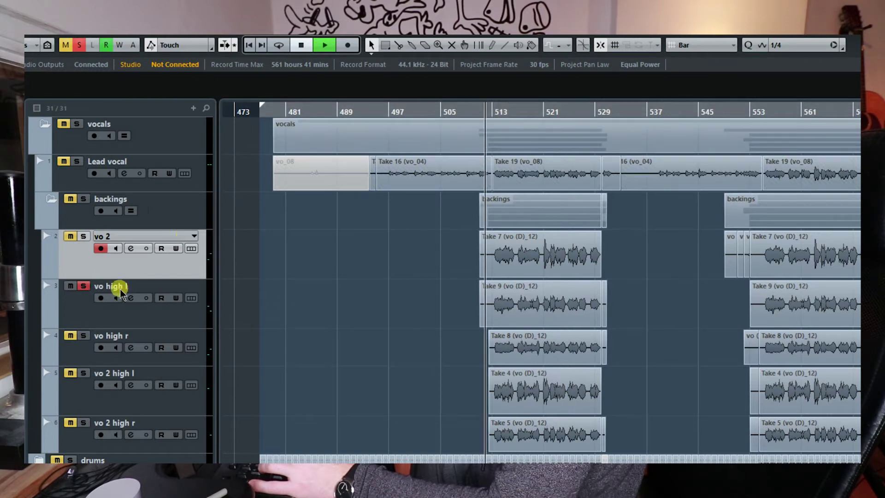
{"action": "left_click", "coordinate": [84, 336]}
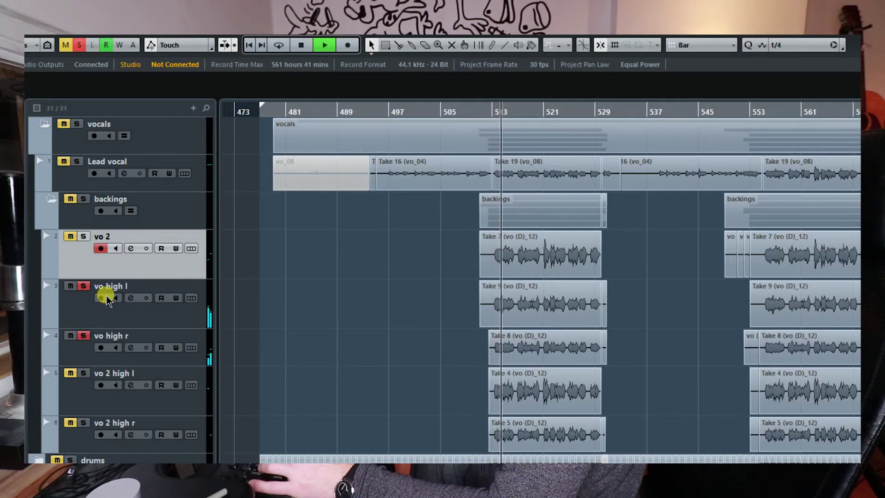
{"action": "key", "text": "space"}
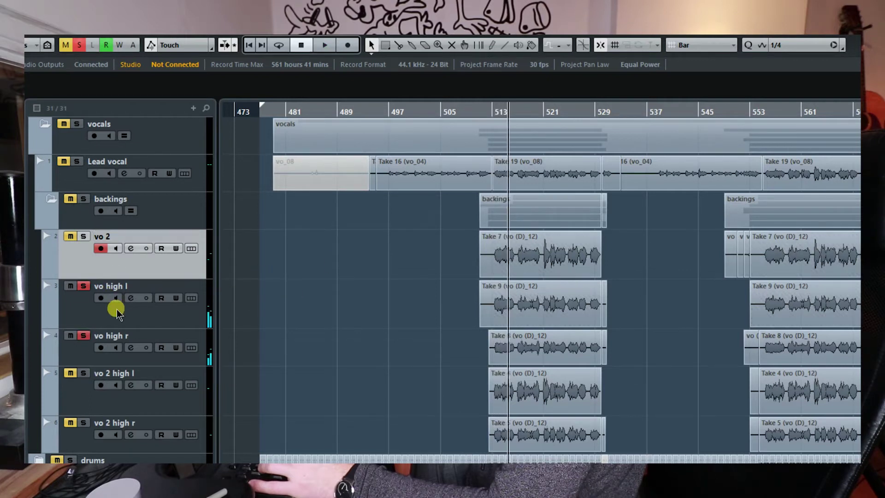
- Clear the solos on vo high r and vo high l, and audition vo 2 high l and vo 2 high r soloed instead
{"action": "left_click", "coordinate": [84, 336]}
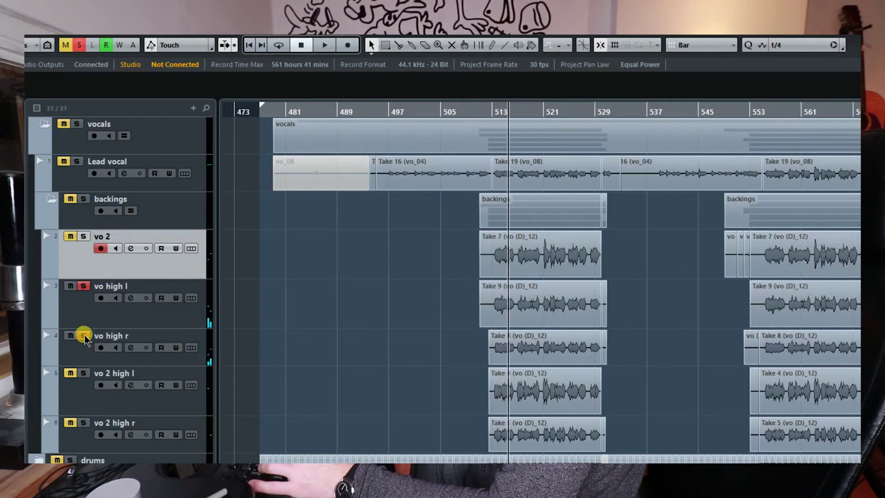
{"action": "left_click", "coordinate": [84, 287]}
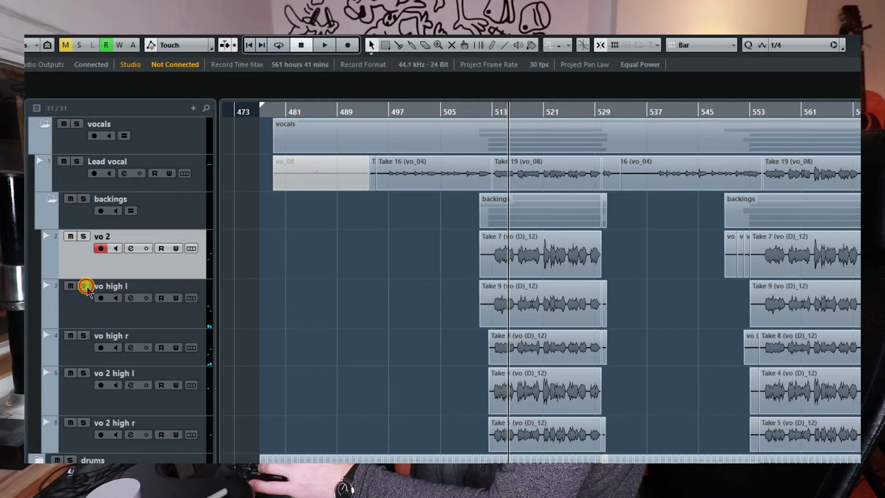
{"action": "left_click", "coordinate": [84, 373]}
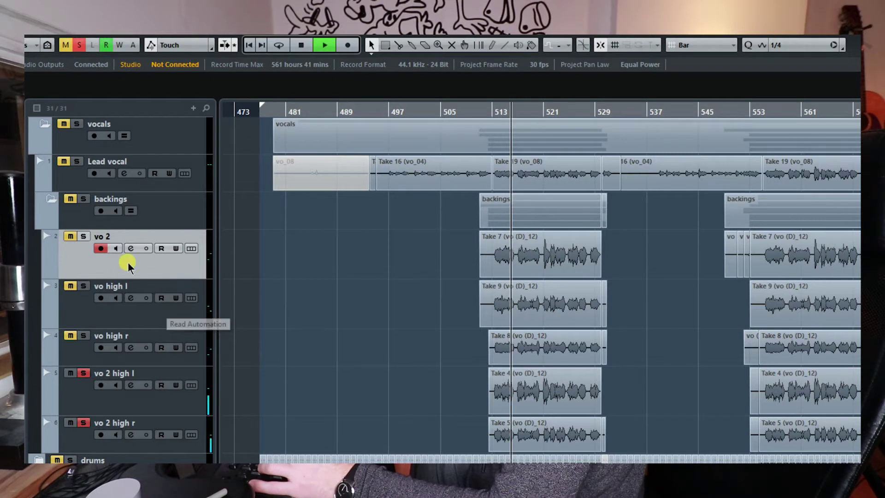
- Add vo high l and vo high r to the solo, audition the four high backing tracks together, and clear their solos
{"action": "left_click", "coordinate": [83, 285]}
{"action": "left_click", "coordinate": [70, 286]}
{"action": "left_click", "coordinate": [83, 336]}
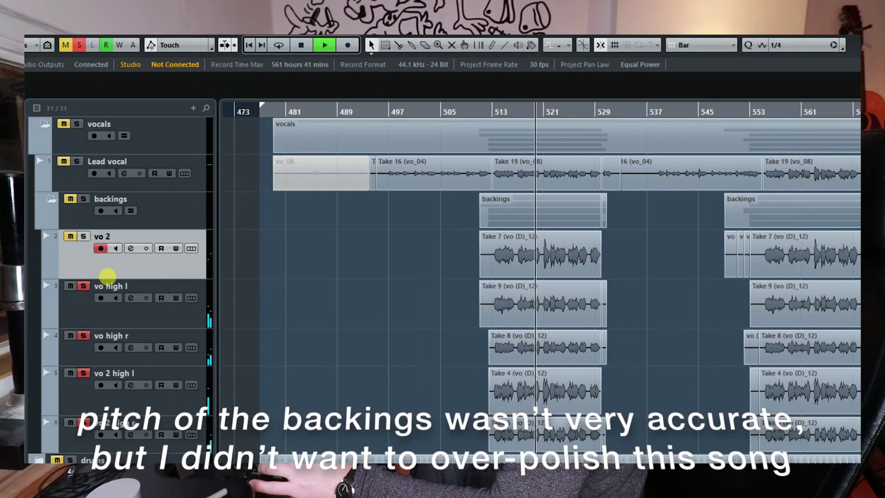
{"action": "key", "text": "space"}
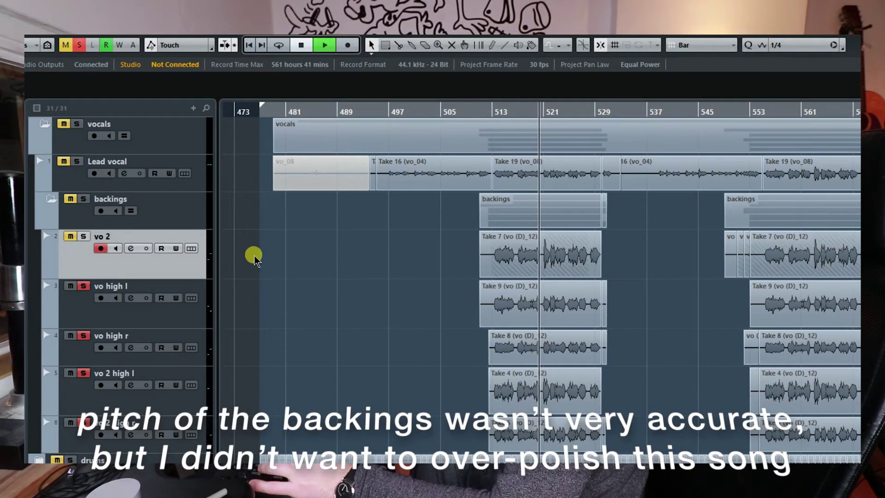
{"action": "key", "text": "space"}
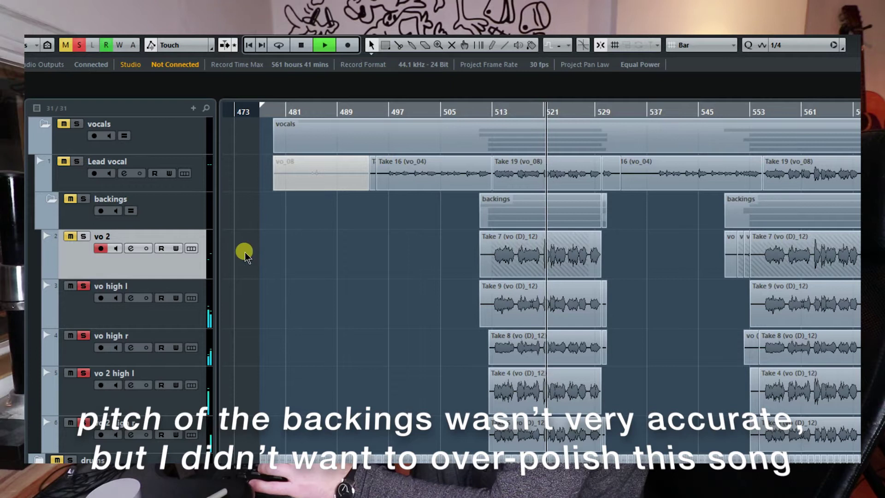
{"action": "key", "text": "space"}
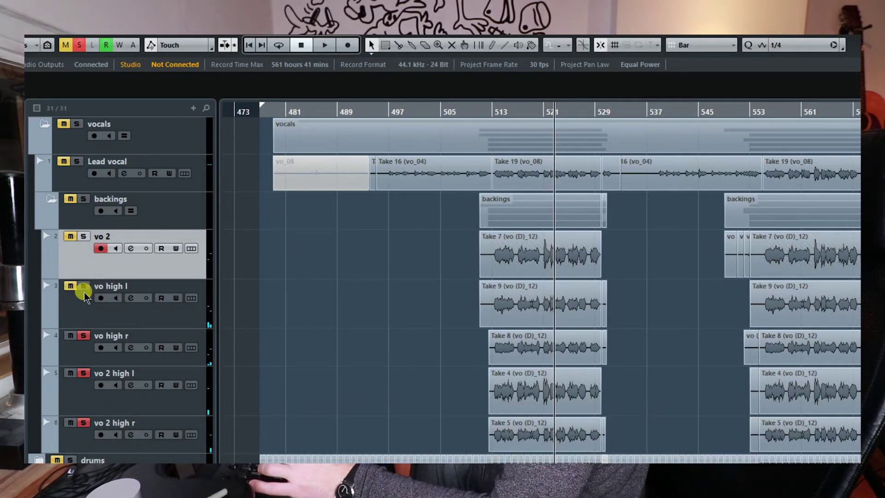
{"action": "left_click", "coordinate": [83, 336]}
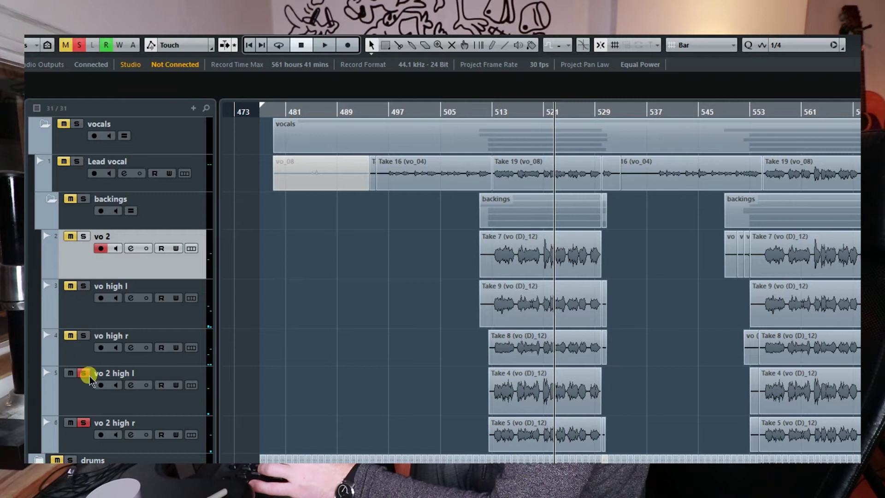
{"action": "left_click", "coordinate": [88, 421]}
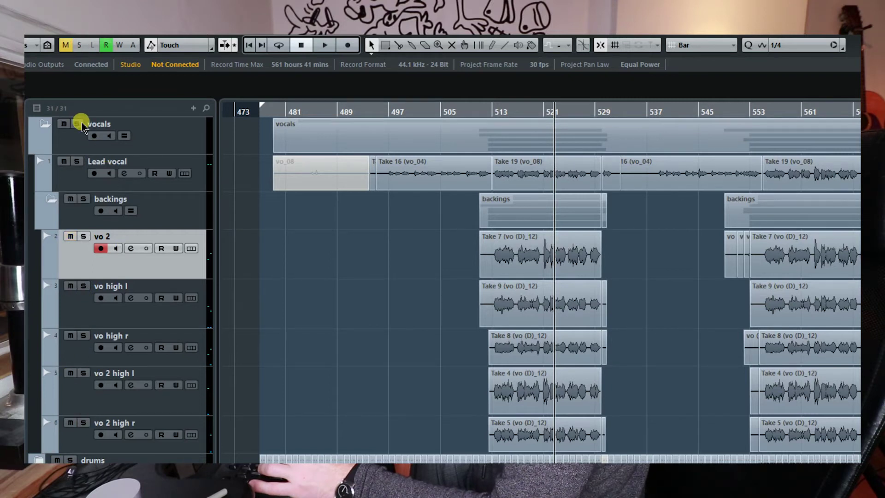
- Audition the whole vocals folder in solo from about bar 513, stop playback, and clear the folder's solo
{"action": "left_click", "coordinate": [498, 113]}
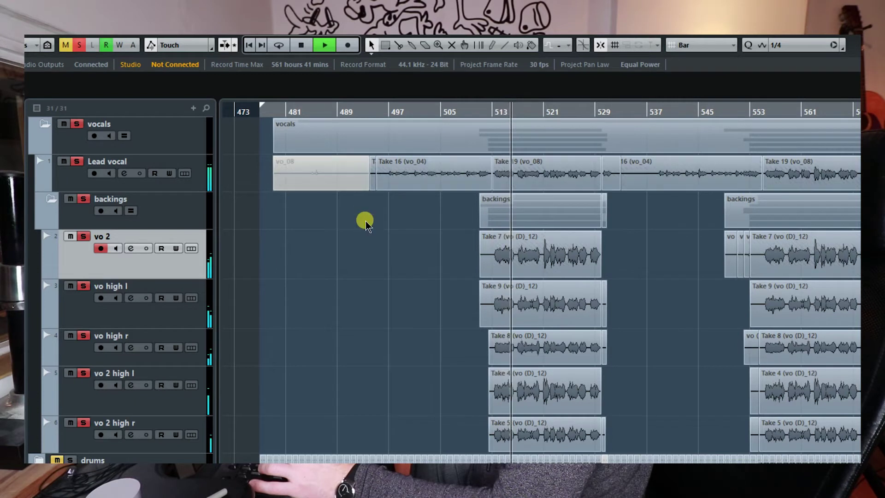
{"action": "scroll", "coordinate": [320, 293], "scroll_direction": "down", "scroll_amount": 3}
{"action": "scroll", "coordinate": [321, 293], "scroll_direction": "up", "scroll_amount": 3}
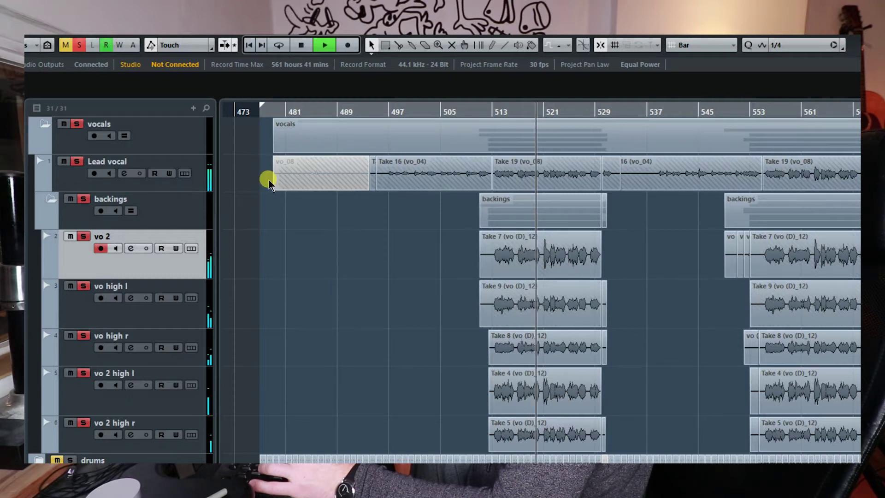
{"action": "key", "text": "space"}
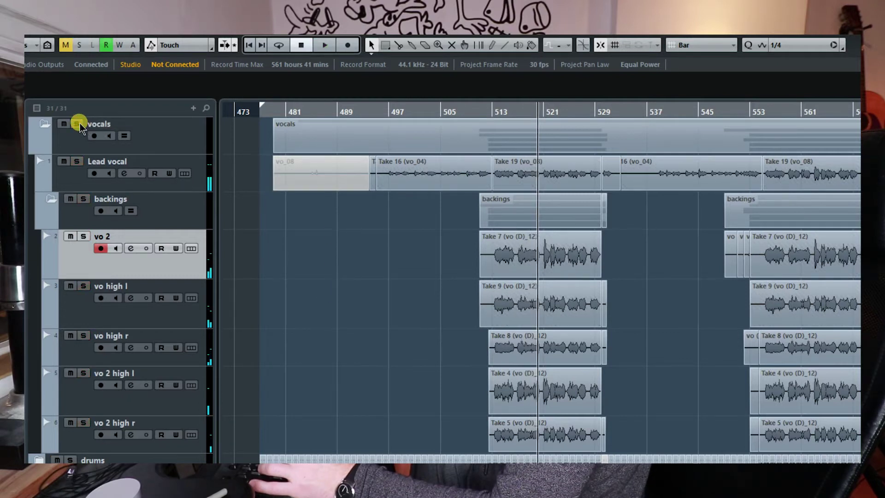
- Collapse the vocals folder, expand the drums folder, and select the Battery 4 01 track
{"action": "left_click", "coordinate": [45, 123]}
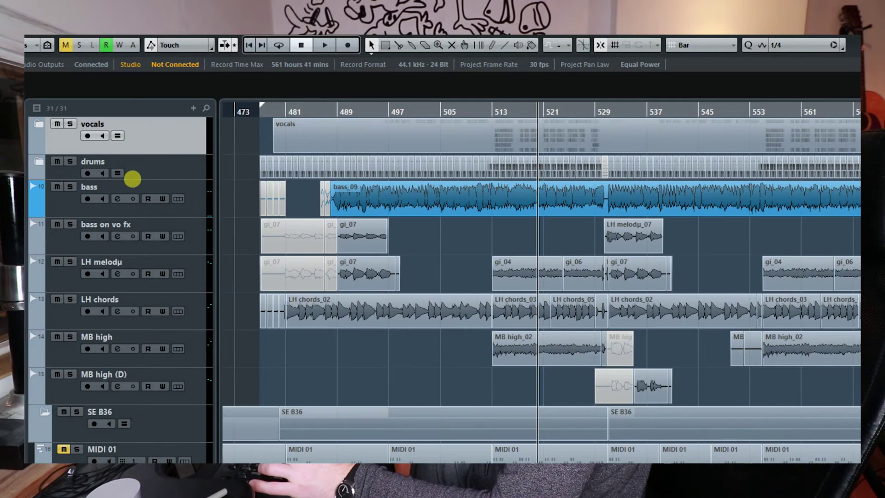
{"action": "left_click", "coordinate": [38, 163]}
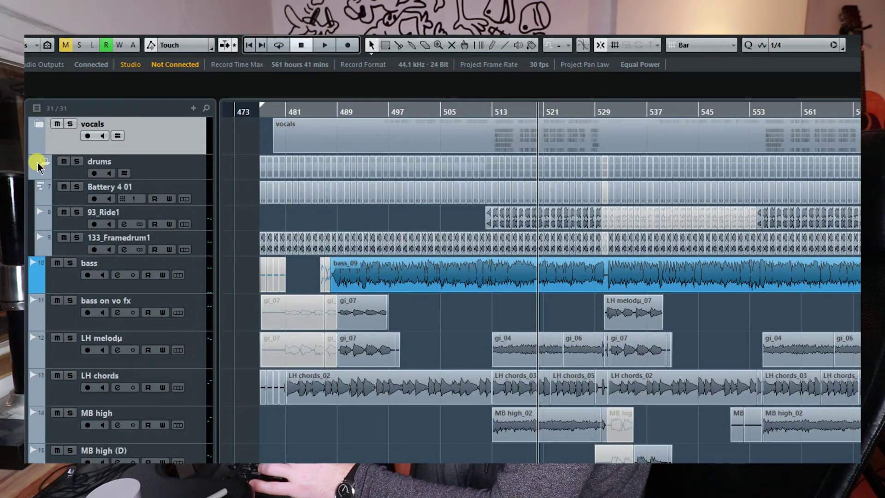
{"action": "left_click", "coordinate": [199, 190]}
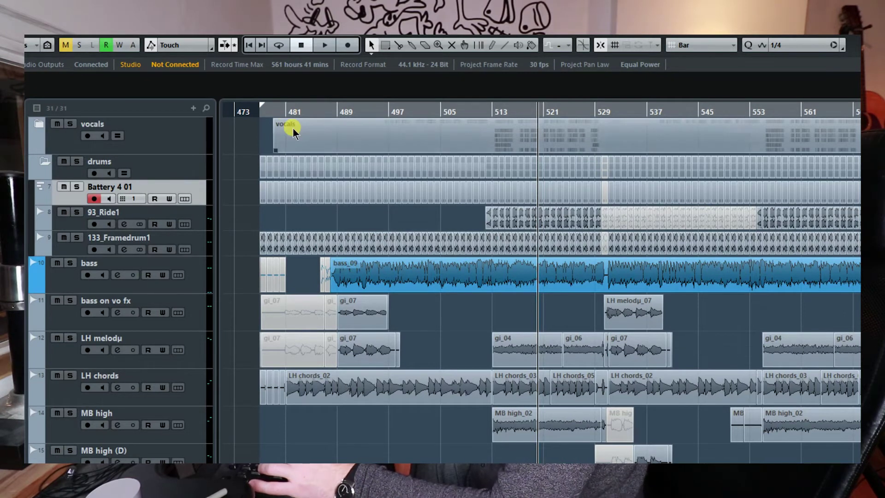
- Return to the left locator and audition the 93_Ride1 and 133_Framedrum1 tracks in solo
{"action": "key", "text": "KP_1"}
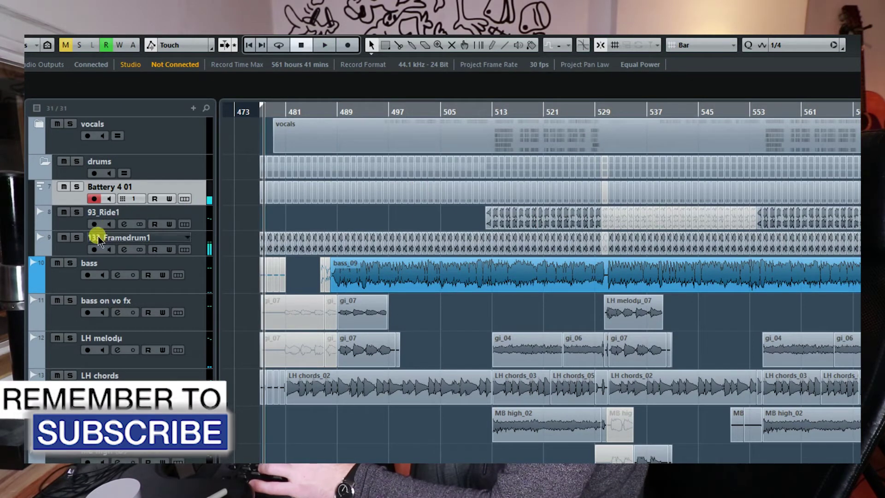
{"action": "left_click", "coordinate": [76, 238]}
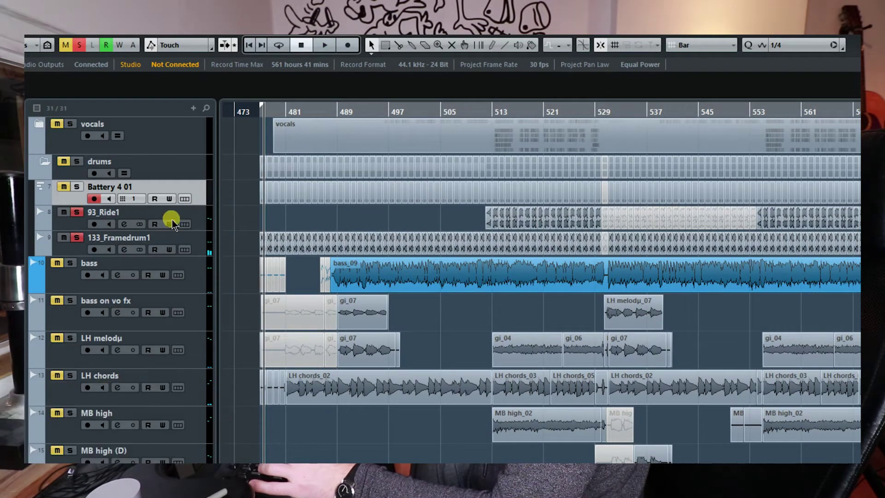
{"action": "key", "text": "space"}
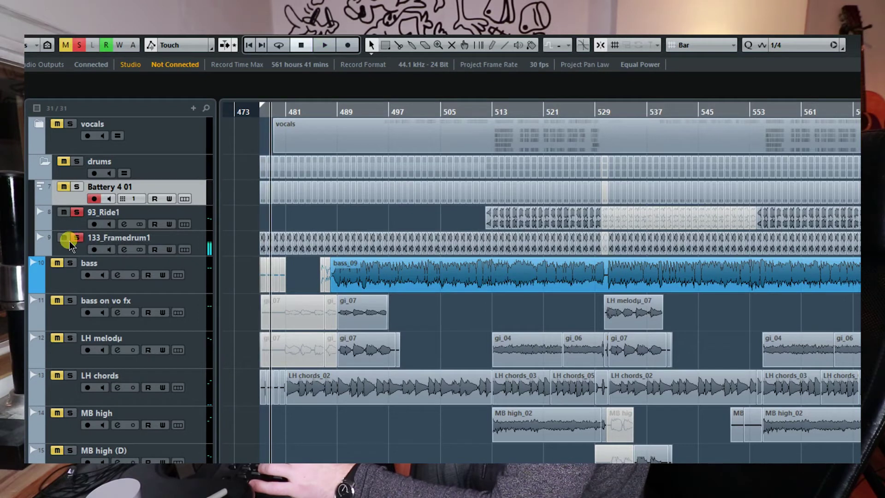
- Clear the solos on 93_Ride1 and 133_Framedrum1, mute both tracks, and play the song briefly without them
{"action": "left_click", "coordinate": [64, 213]}
{"action": "key", "text": "space"}
{"action": "key", "text": "space"}
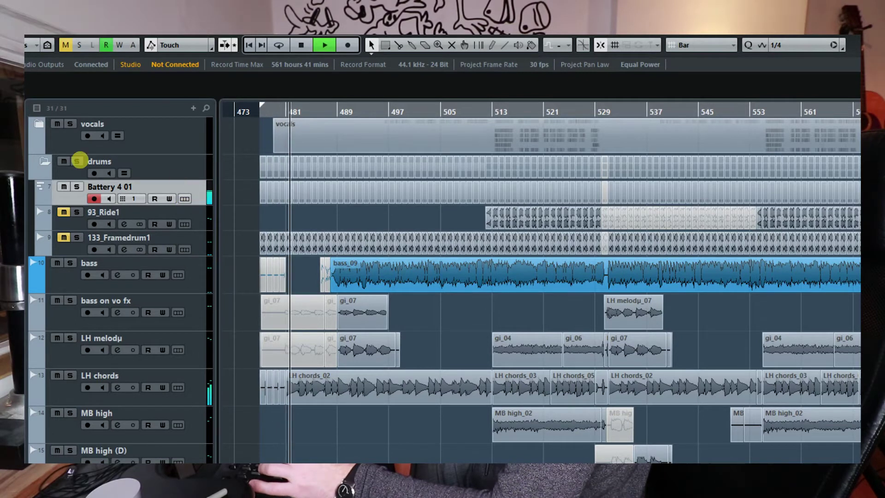
{"action": "key", "text": "space"}
- Solo Battery 4 01 and audition it, first from about bar 481 and again from about bar 477
{"action": "left_click", "coordinate": [76, 186]}
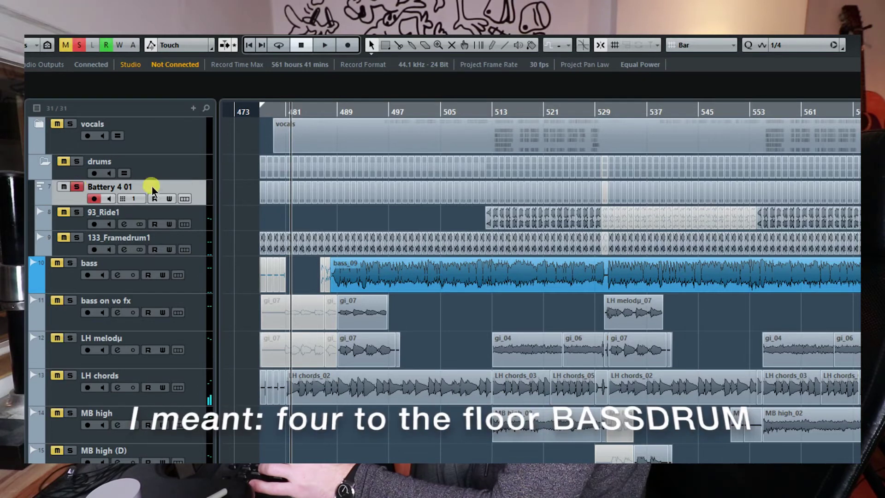
{"action": "key", "text": "space"}
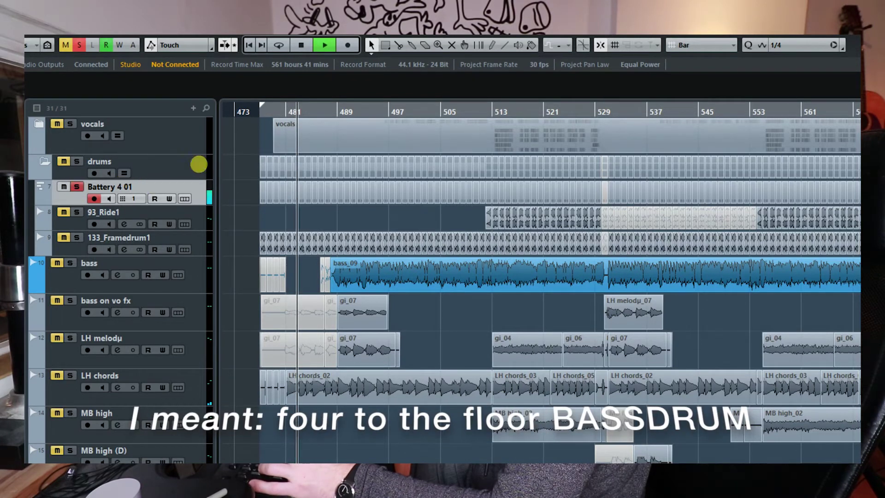
{"action": "key", "text": "space"}
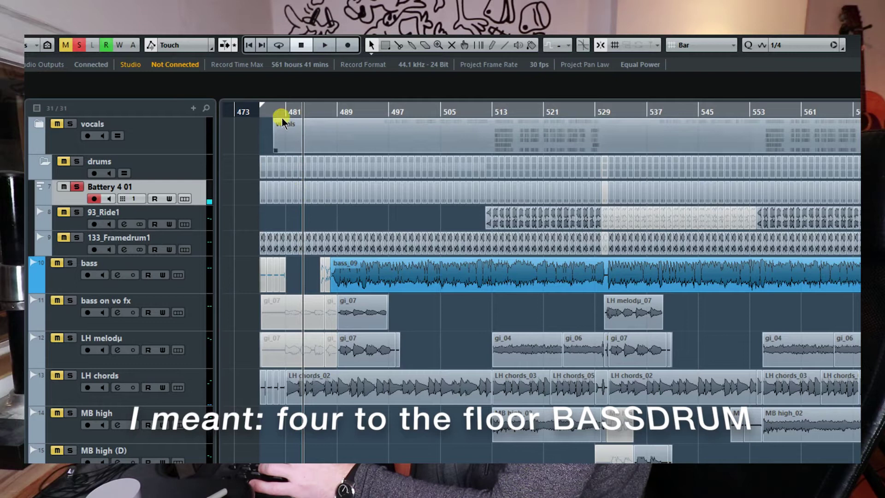
{"action": "left_click", "coordinate": [262, 105]}
{"action": "key", "text": "space"}
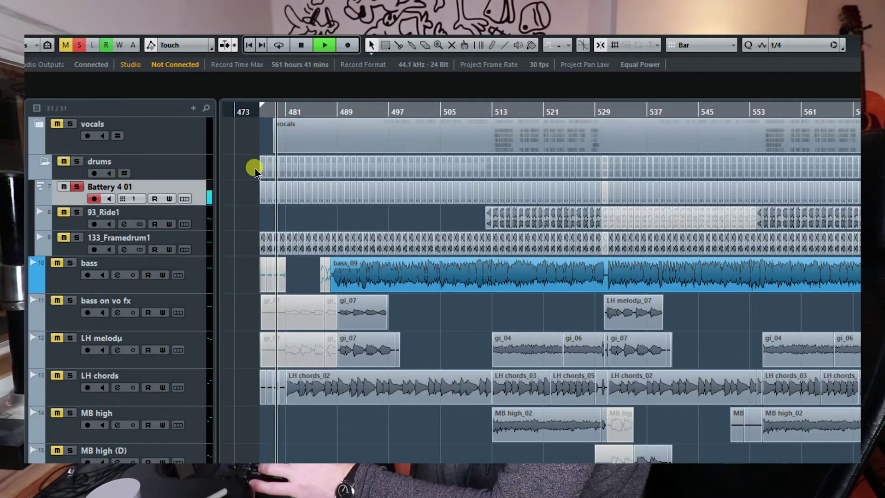
{"action": "key", "text": "space"}
- Clear the solo on Battery 4 01, solo 93_Ride1, and audition it from about bar 512
{"action": "left_click", "coordinate": [79, 186]}
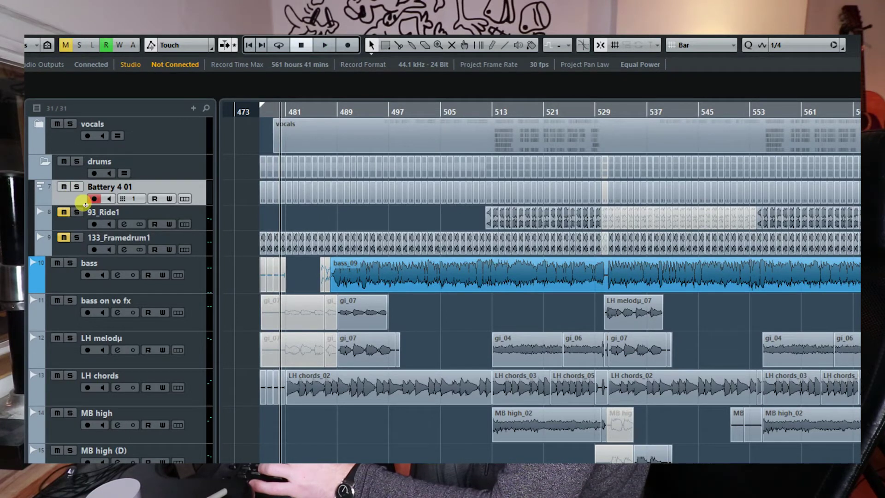
{"action": "left_click", "coordinate": [76, 214]}
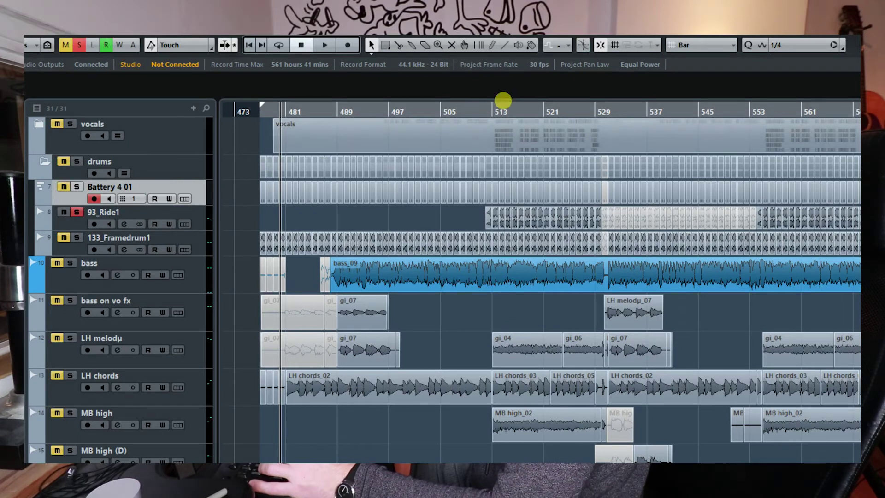
{"action": "left_click", "coordinate": [488, 112]}
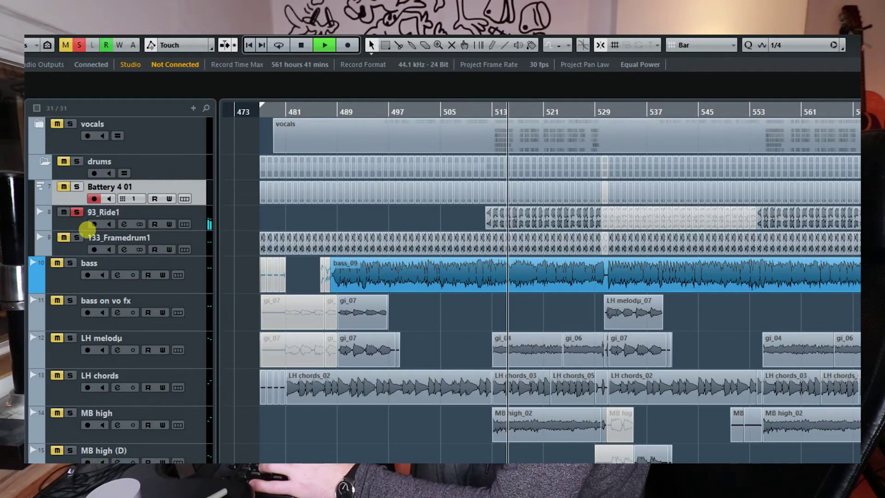
- Inspect the FX 1-REVerence send in 93_Ride1's channel settings, close them, and briefly audition the ride again
{"action": "left_click", "coordinate": [124, 224]}
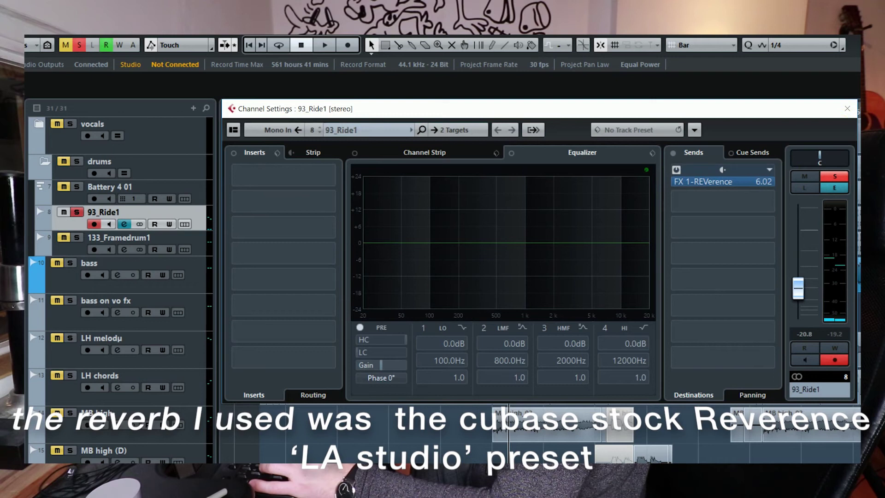
{"action": "left_click", "coordinate": [844, 113]}
{"action": "key", "text": "space"}
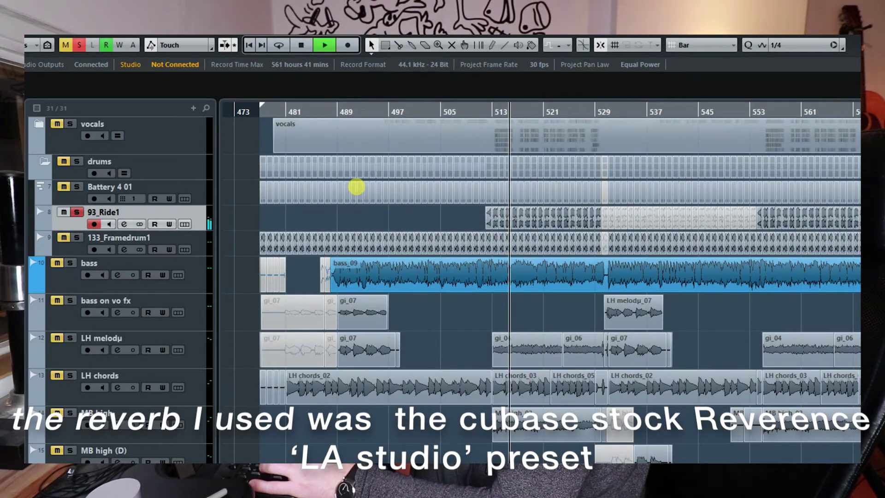
{"action": "key", "text": "space"}
- Switch the solo from 93_Ride1 to 133_Framedrum1 and audition it from the left locator
{"action": "left_click", "coordinate": [77, 212]}
{"action": "left_click", "coordinate": [64, 212]}
{"action": "left_click", "coordinate": [77, 238]}
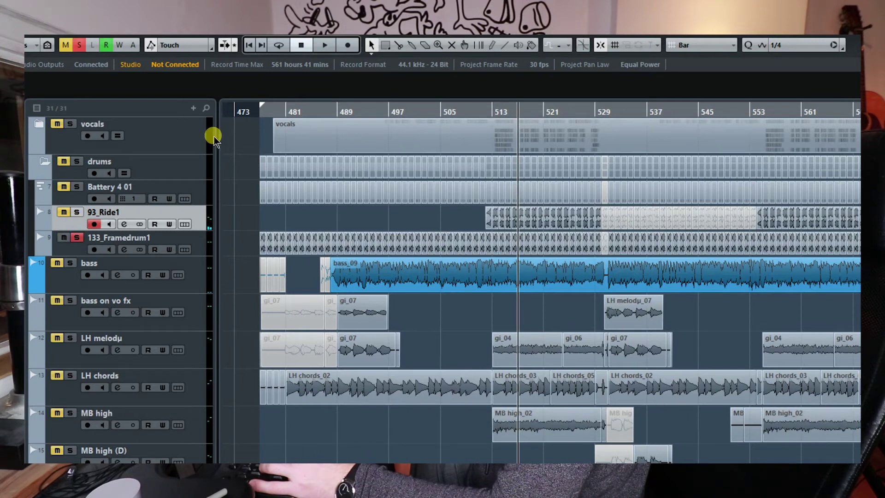
{"action": "key", "text": "Home"}
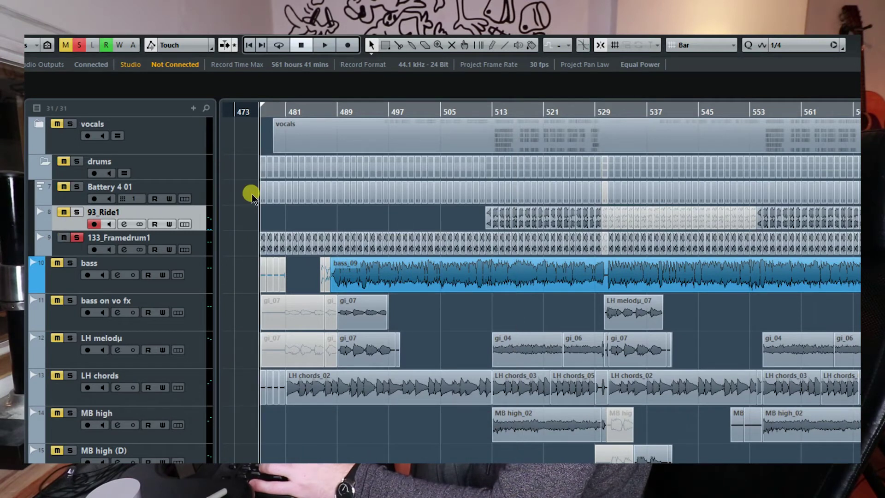
{"action": "key", "text": "space"}
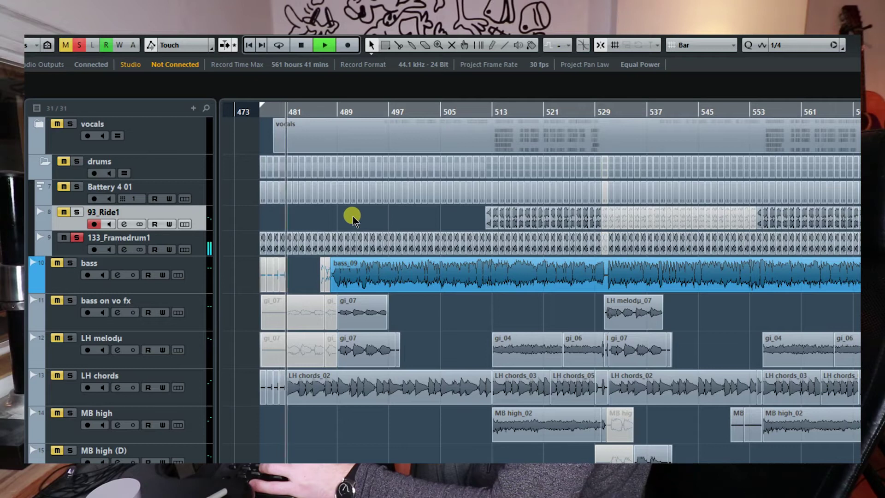
- Solo the drums folder together with 93_Ride1 and audition the full drums from about bar 513
{"action": "left_click", "coordinate": [77, 161]}
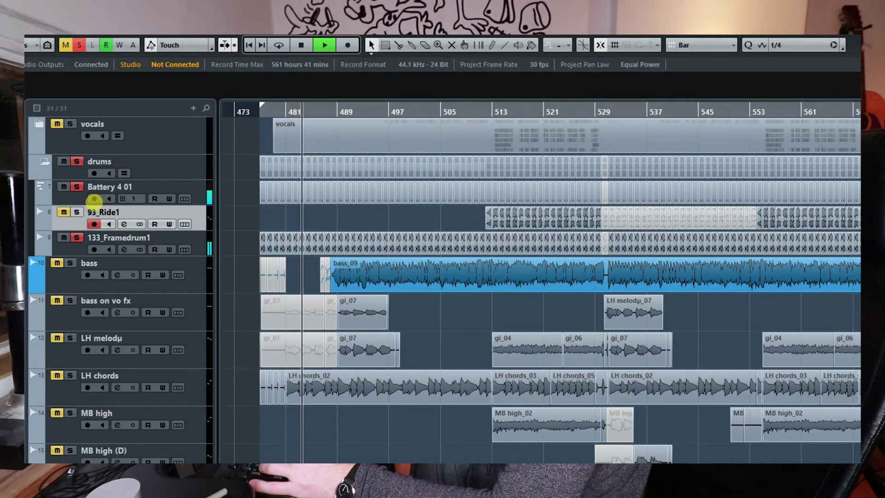
{"action": "left_click", "coordinate": [76, 212]}
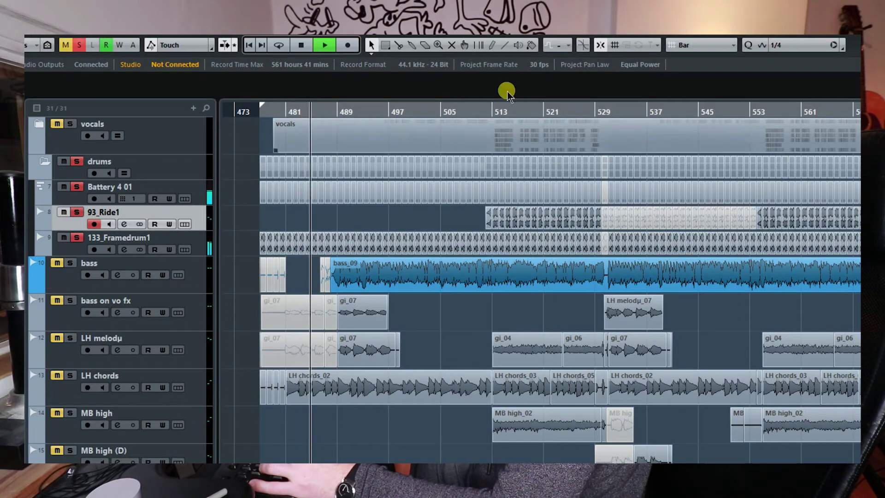
{"action": "left_click", "coordinate": [493, 112]}
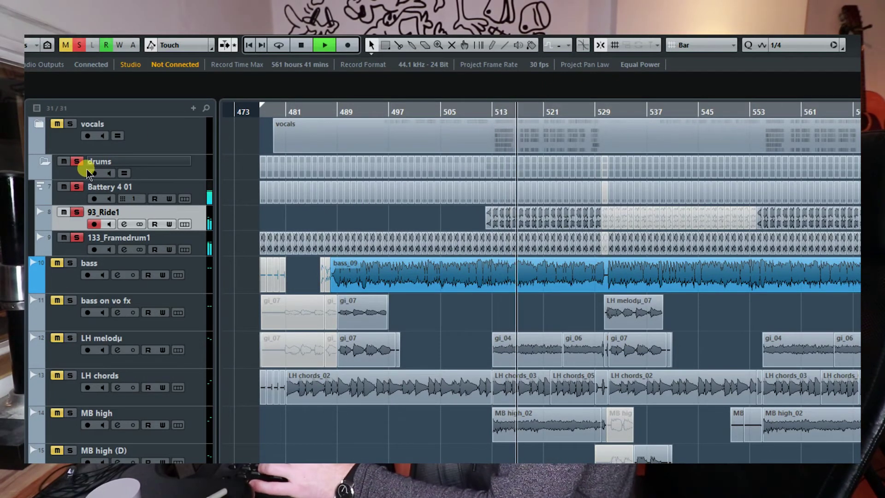
- Stop playback, clear the drums folder's solo, and unmute 93_Ride1 and 133_Framedrum1
{"action": "key", "text": "space"}
{"action": "left_click", "coordinate": [77, 161]}
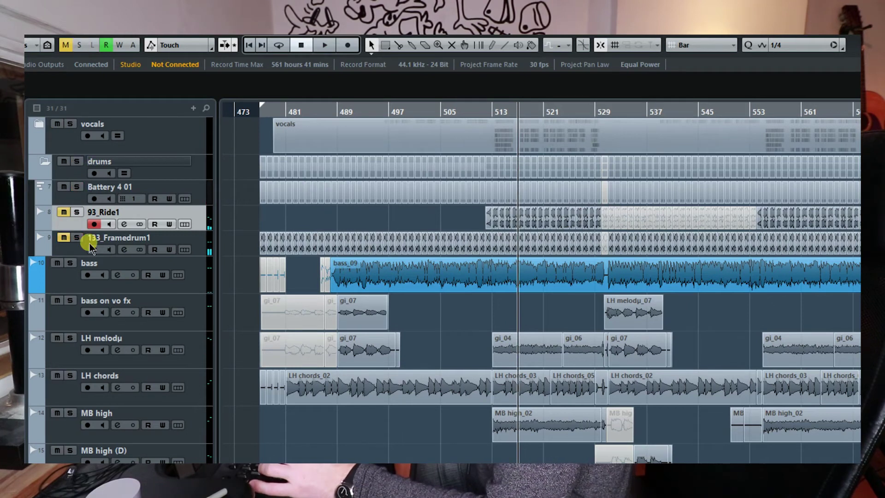
{"action": "left_click", "coordinate": [69, 249]}
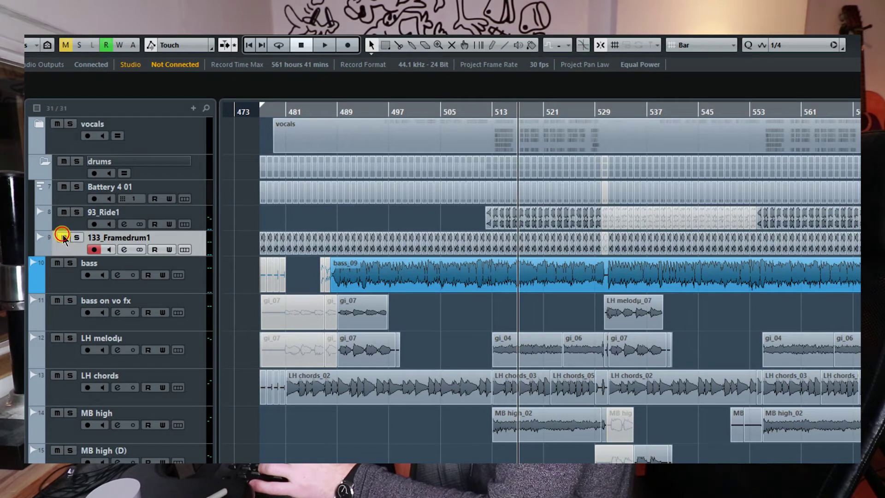
- Solo 133_Framedrum1, inspect the Decapitator insert in its channel settings, and close both windows
{"action": "key", "text": "s"}
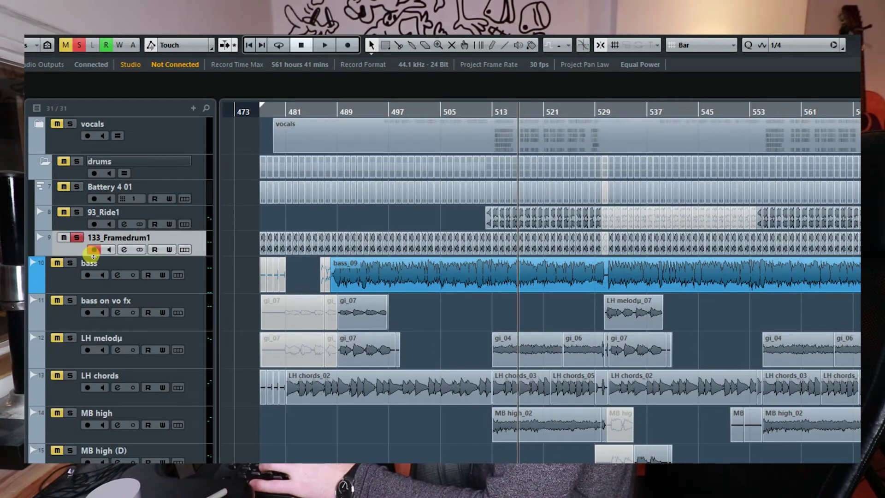
{"action": "key", "text": "e"}
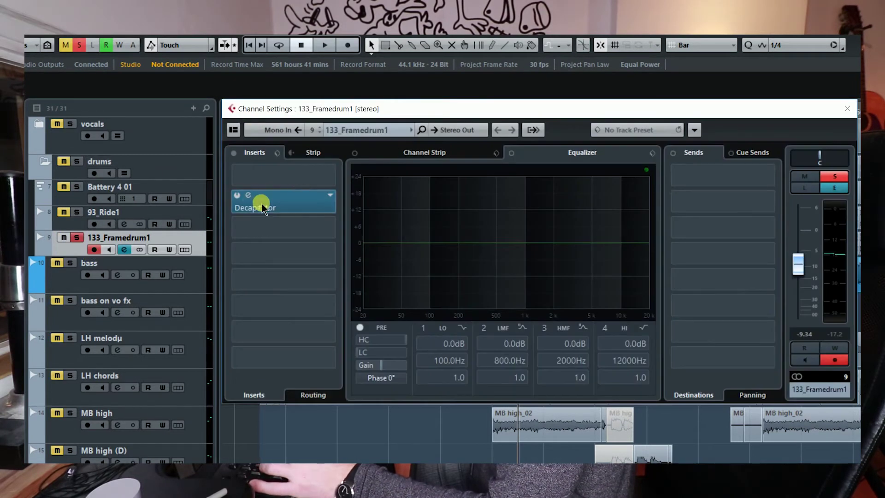
{"action": "double_click", "coordinate": [283, 204]}
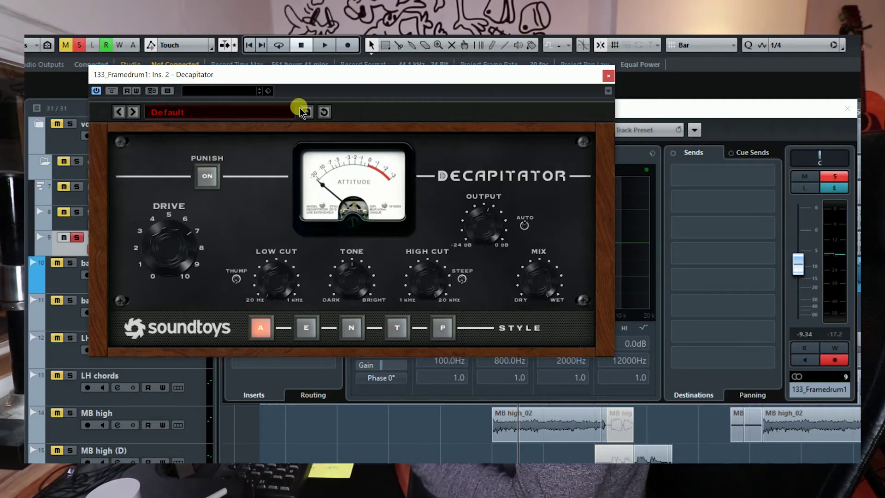
{"action": "left_click", "coordinate": [608, 77]}
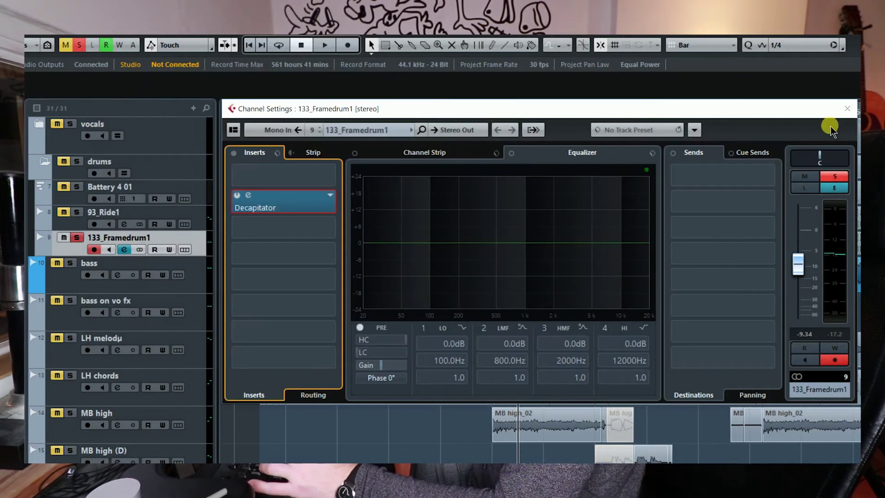
{"action": "left_click", "coordinate": [848, 109]}
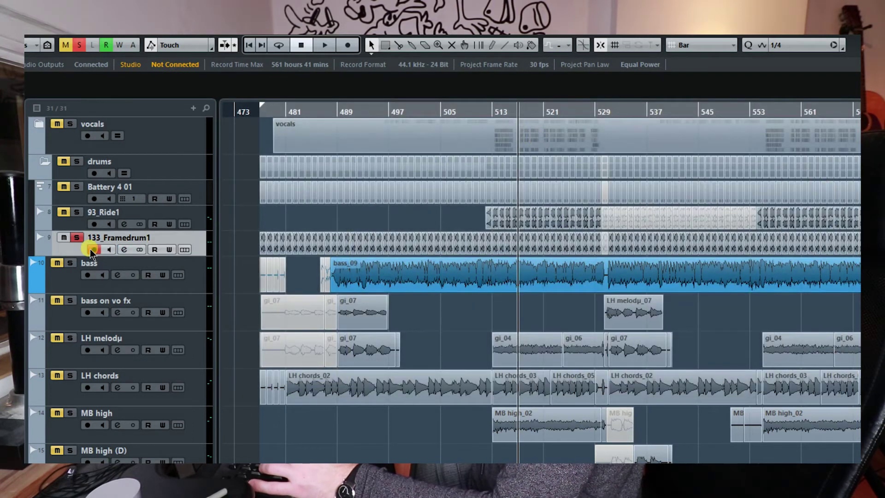
- Clear the solo on 133_Framedrum1, collapse the drums folder, and select the bass track
{"action": "left_click", "coordinate": [76, 239]}
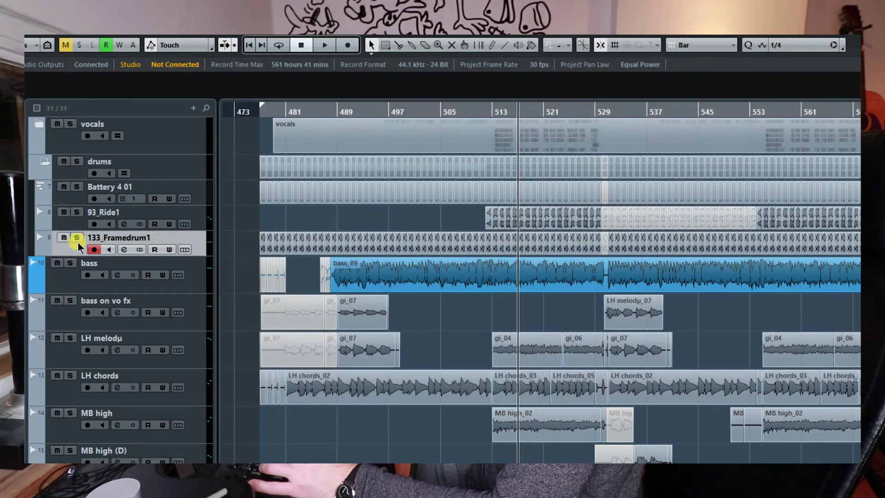
{"action": "left_click", "coordinate": [78, 168]}
{"action": "left_click", "coordinate": [73, 208]}
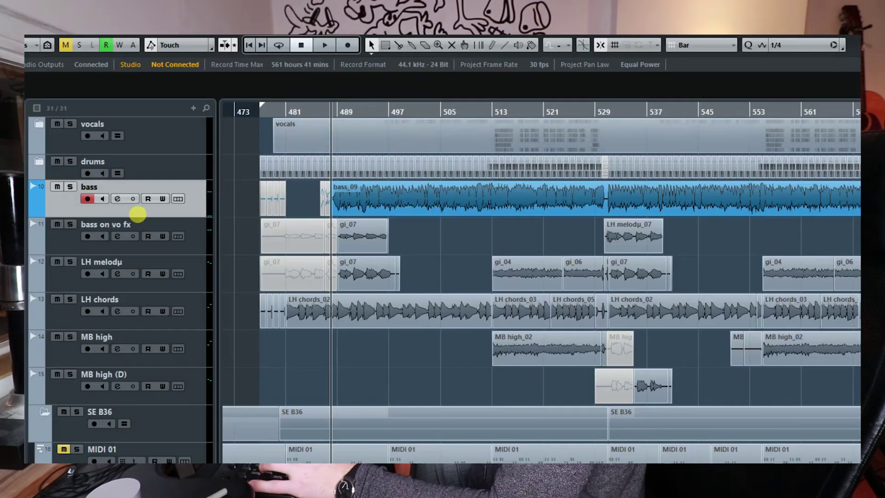
- Audition the bass track in solo and open its channel settings during playback, then stop
{"action": "key", "text": "s"}
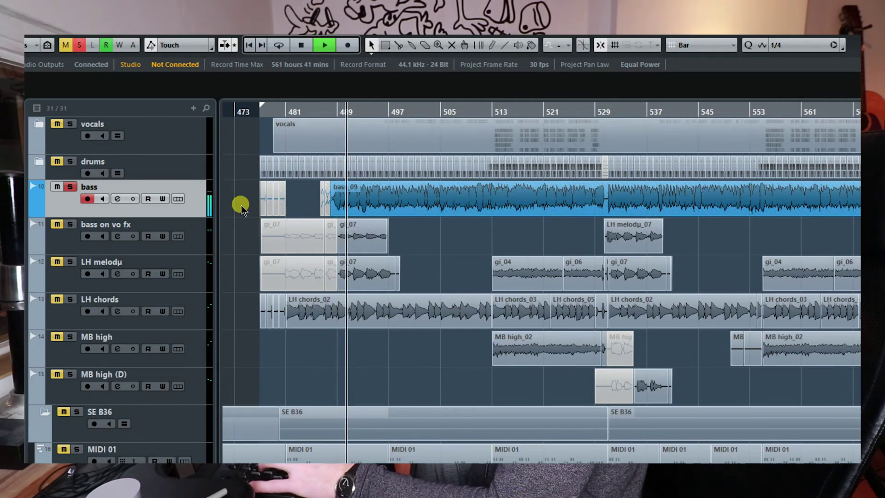
{"action": "key", "text": "e"}
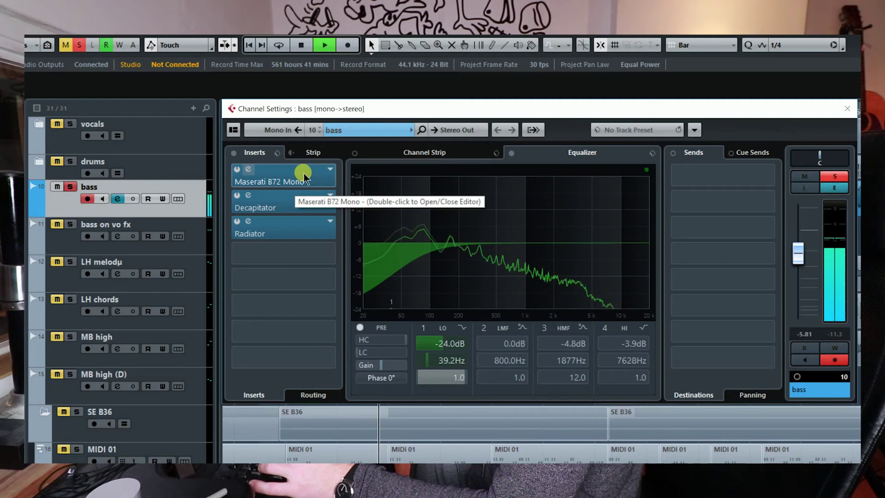
{"action": "key", "text": "space"}
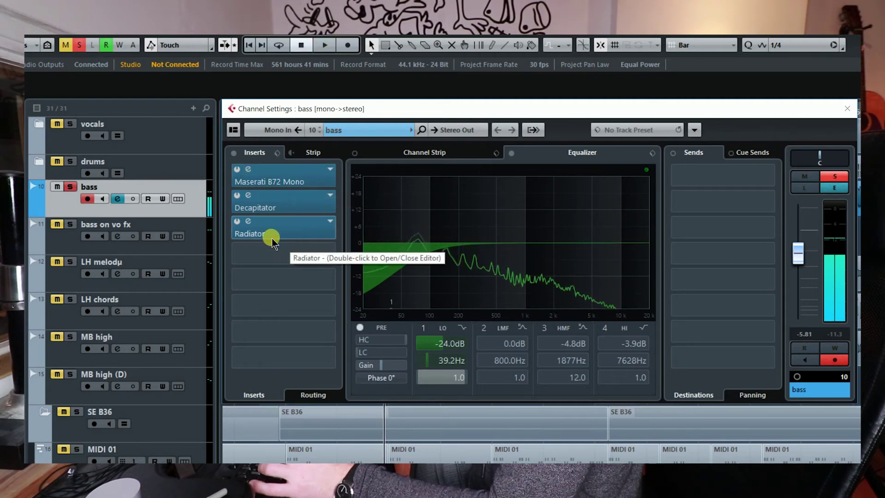
- Open the bass track's Radiator insert, check its preset list with Bass Funker chosen, and close the plug-in
{"action": "left_click", "coordinate": [290, 230]}
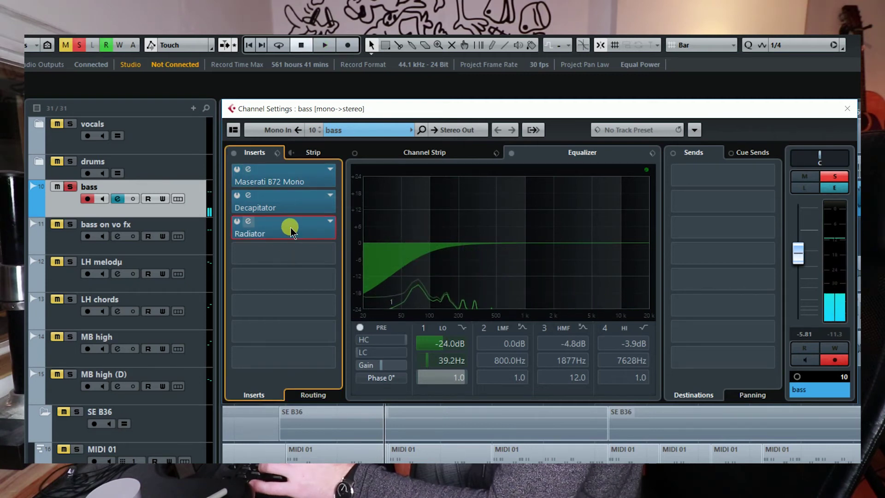
{"action": "left_click", "coordinate": [290, 231]}
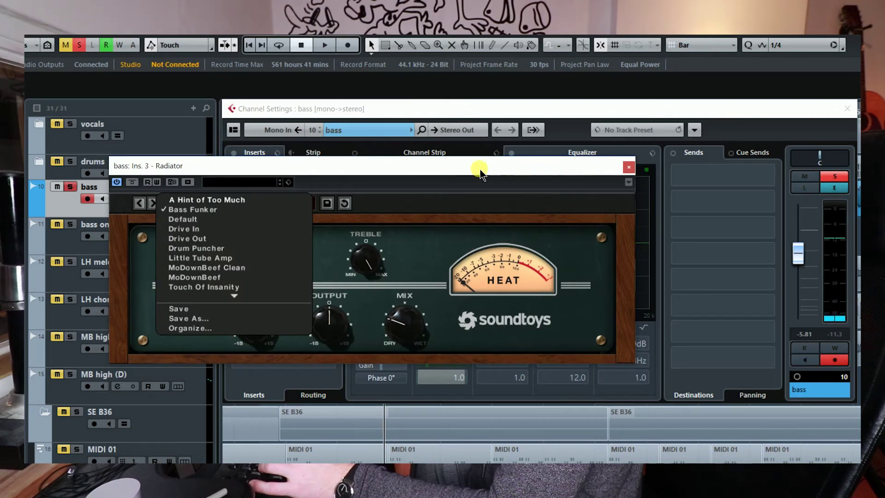
{"action": "left_click", "coordinate": [629, 168]}
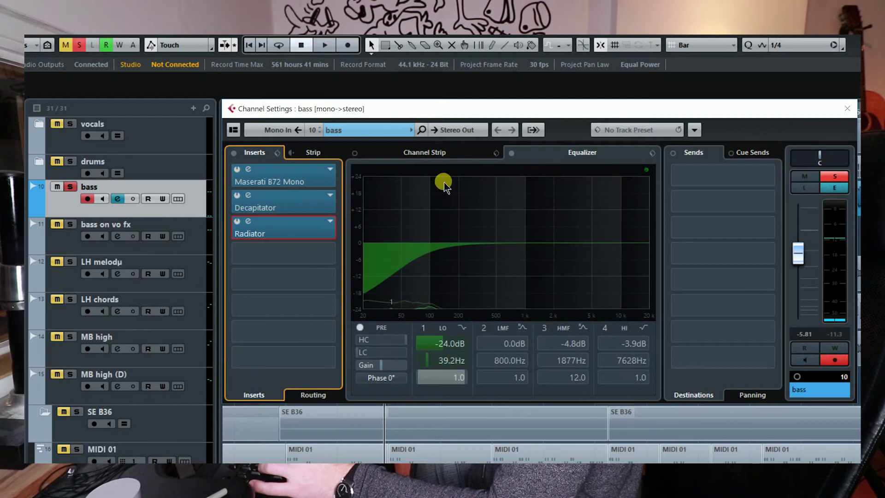
- Turn off the Radiator, Decapitator and Maserati B72 Mono inserts and audition the bass without them
{"action": "left_click", "coordinate": [237, 222]}
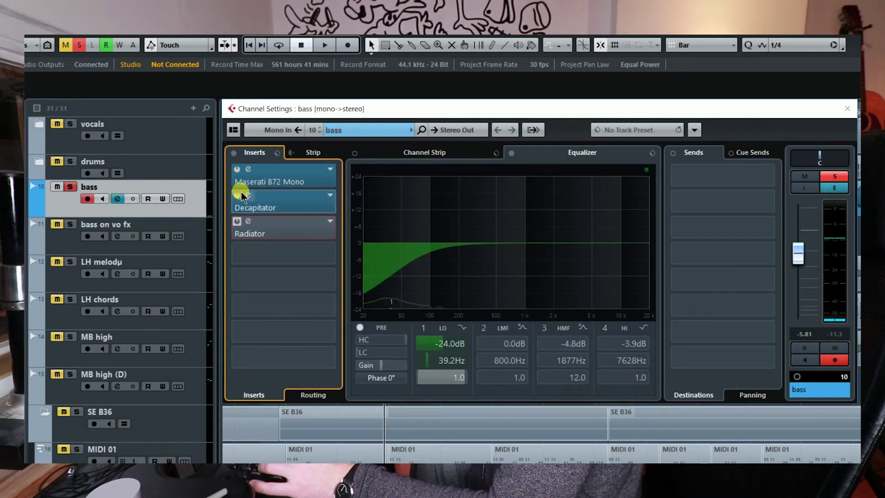
{"action": "left_click", "coordinate": [238, 195]}
{"action": "left_click", "coordinate": [236, 170]}
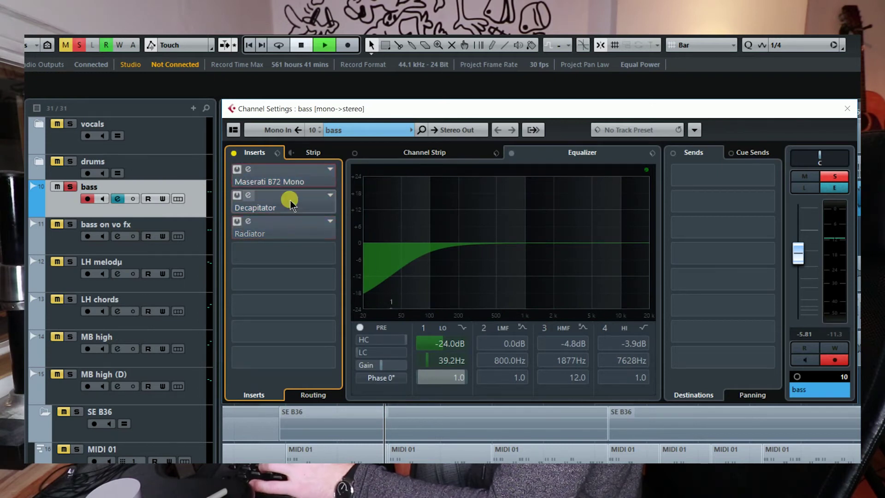
{"action": "key", "text": "space"}
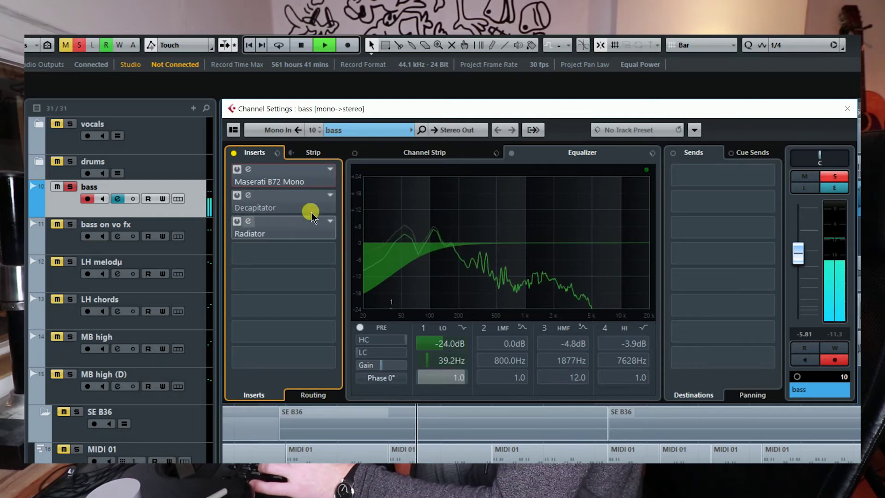
{"action": "key", "text": "space"}
- Turn Maserati B72 Mono and Decapitator back on, add Radiator during playback for comparison, and close the bass channel settings
{"action": "left_click", "coordinate": [238, 170]}
{"action": "left_click", "coordinate": [236, 195]}
{"action": "left_click", "coordinate": [279, 211]}
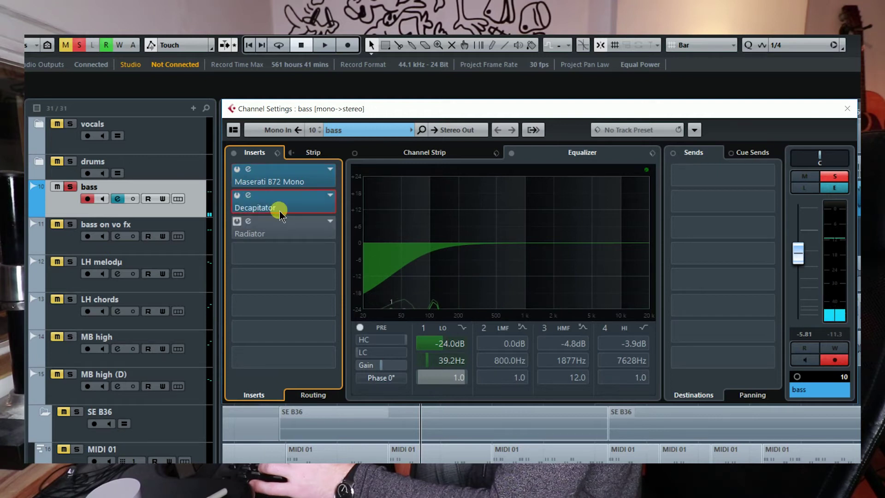
{"action": "key", "text": "space"}
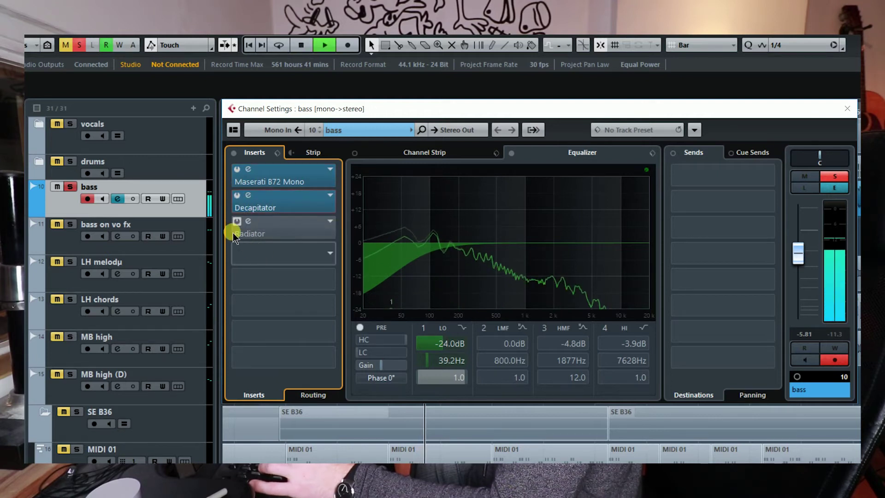
{"action": "left_click", "coordinate": [238, 222]}
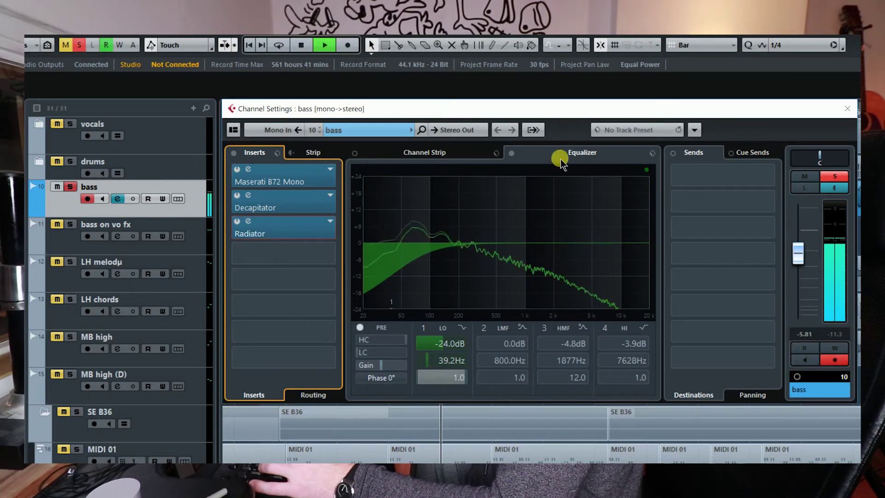
{"action": "key", "text": "space"}
{"action": "key", "text": "Escape"}
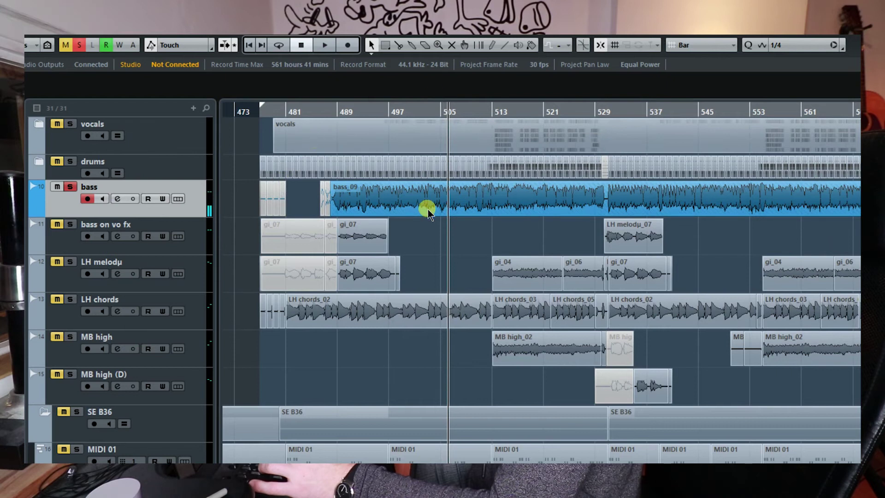
- Switch the solo from bass to bass on vo fx and audition it from about bar 487
{"action": "left_click", "coordinate": [326, 113]}
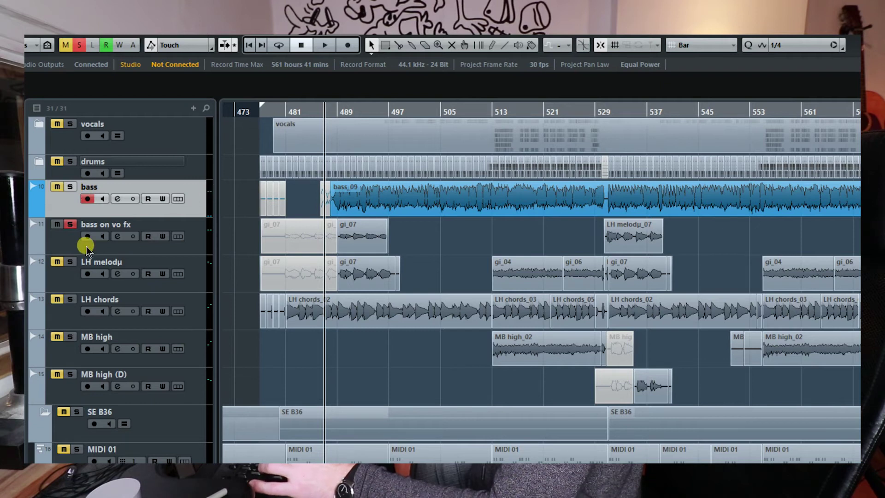
{"action": "key", "text": "space"}
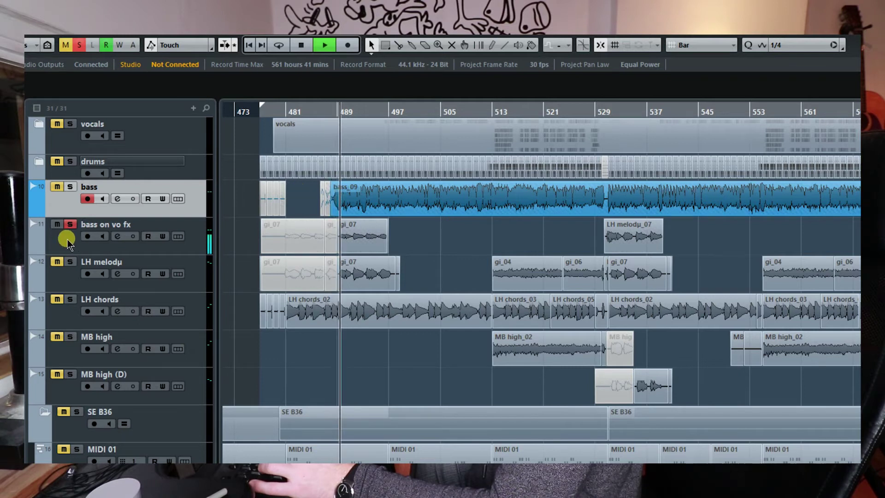
- Audition bass on vo fx together with LH melodµ, stop playback, and inspect the bass on vo fx channel's inserts, EQ and send
{"action": "key", "text": "space"}
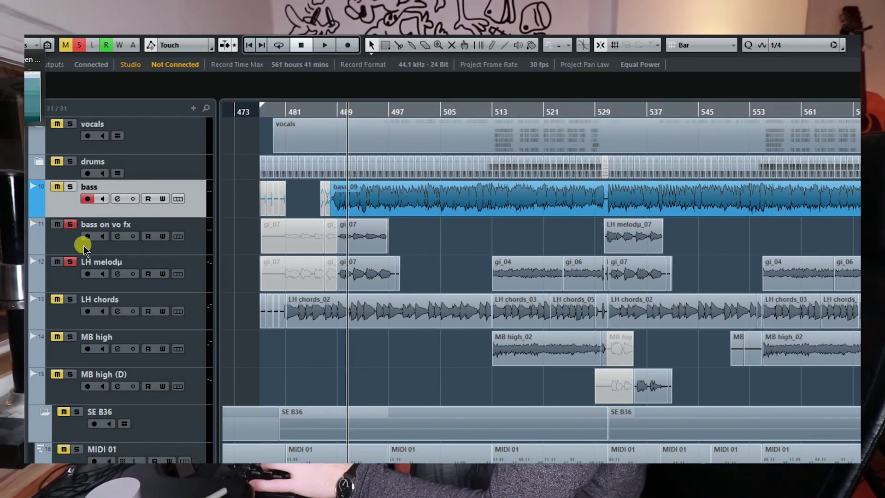
{"action": "left_click", "coordinate": [65, 247]}
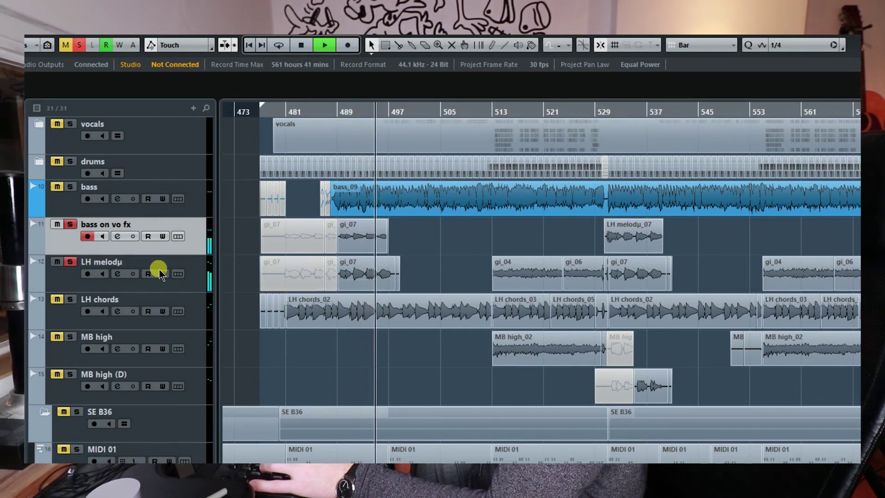
{"action": "key", "text": "space"}
{"action": "key", "text": "e"}
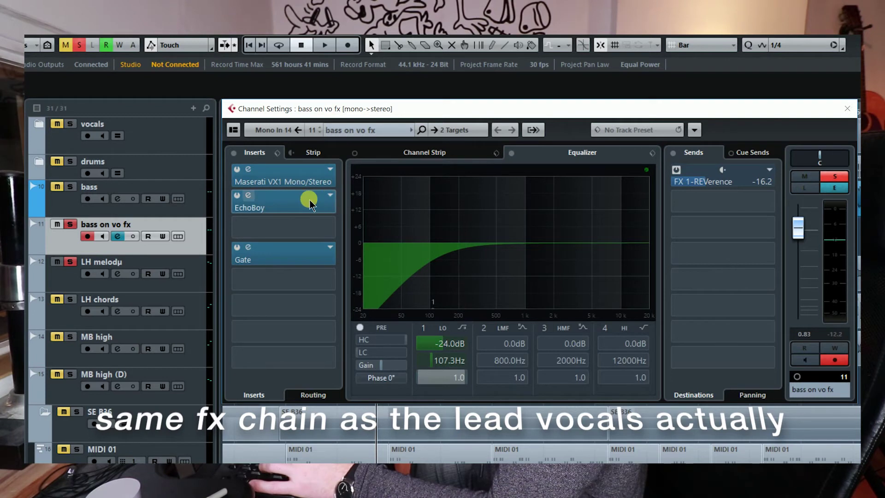
{"action": "key", "text": "Escape"}
- Inspect the LH melodµ track's channel settings, including its equalizer and REVerence send, and close them
{"action": "left_click", "coordinate": [274, 265]}
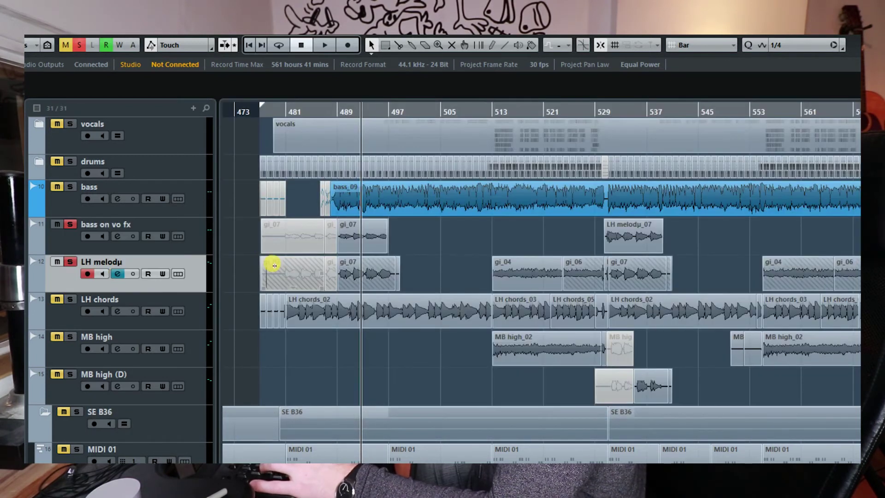
{"action": "left_click", "coordinate": [428, 201]}
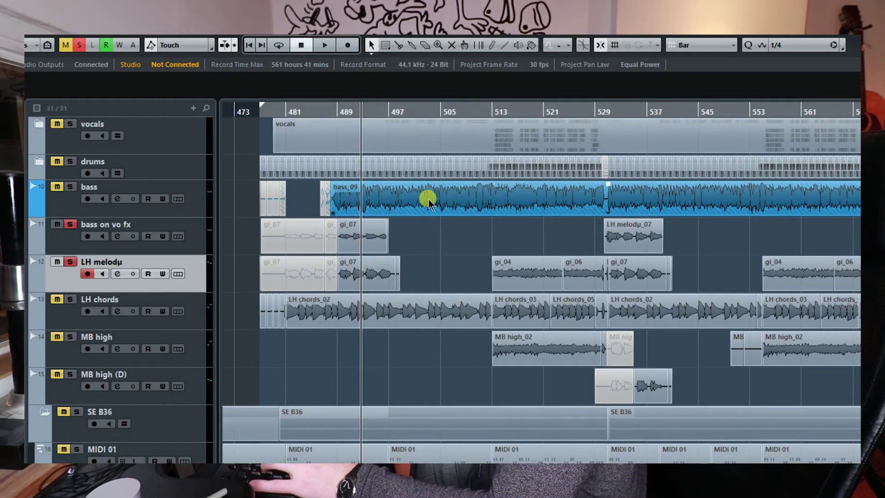
{"action": "key", "text": "e"}
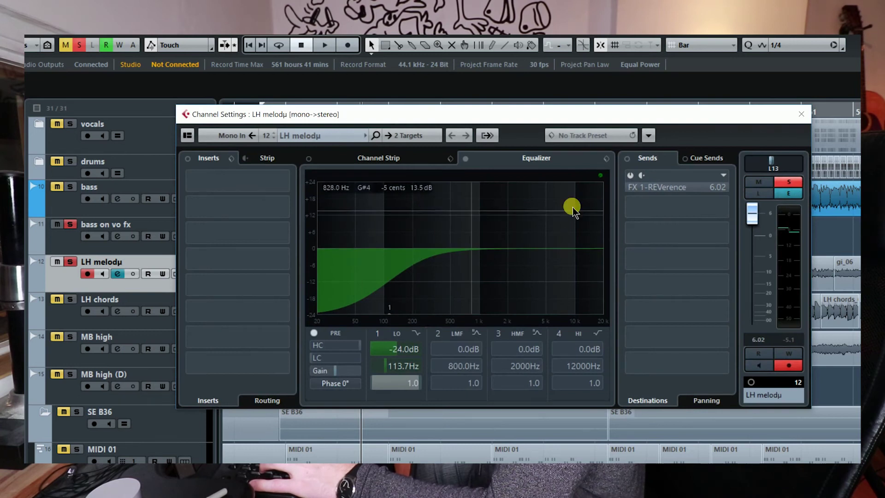
{"action": "key", "text": "Escape"}
{"action": "key", "text": "e"}
{"action": "key", "text": "Escape"}
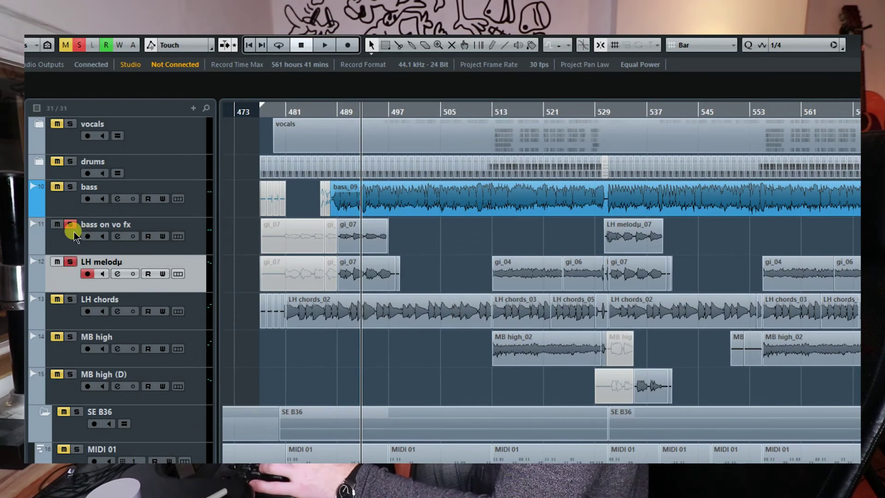
- Switch the solo from bass on vo fx and LH melodµ to LH chords and audition it from about bar 481
{"action": "left_click", "coordinate": [71, 225]}
{"action": "left_click", "coordinate": [70, 262]}
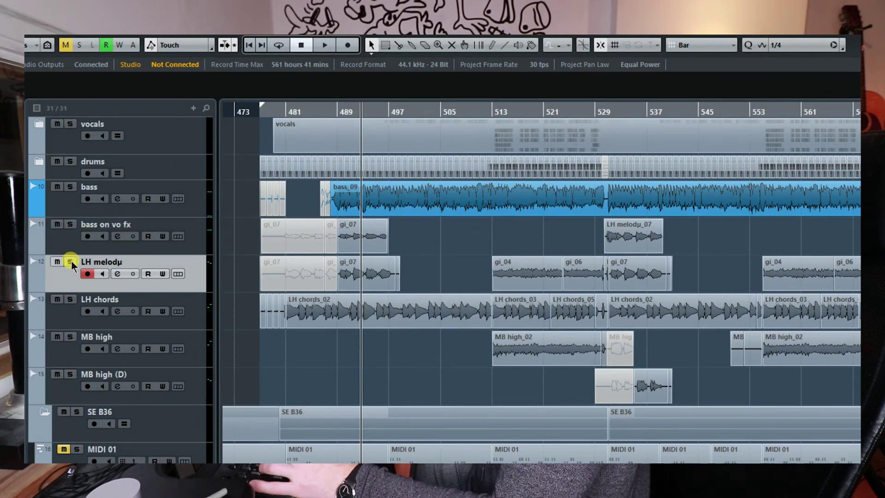
{"action": "left_click", "coordinate": [65, 317]}
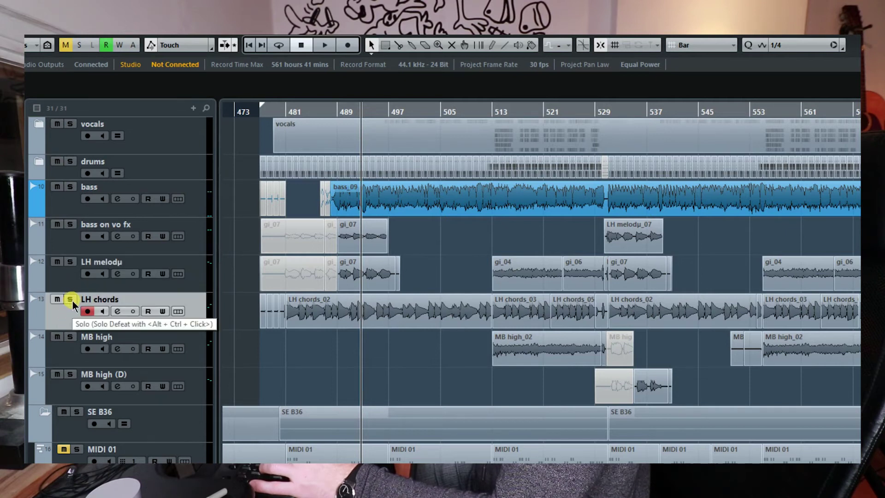
{"action": "left_click", "coordinate": [71, 300]}
{"action": "left_click", "coordinate": [293, 111]}
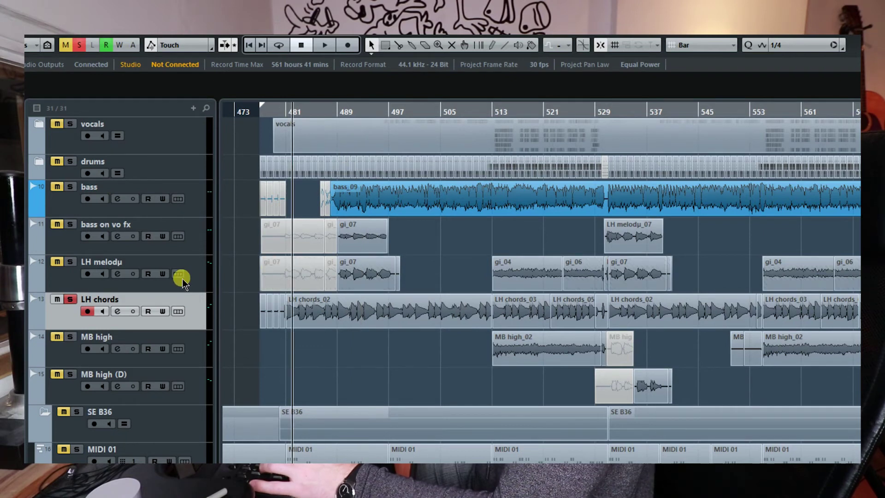
{"action": "left_click", "coordinate": [305, 313]}
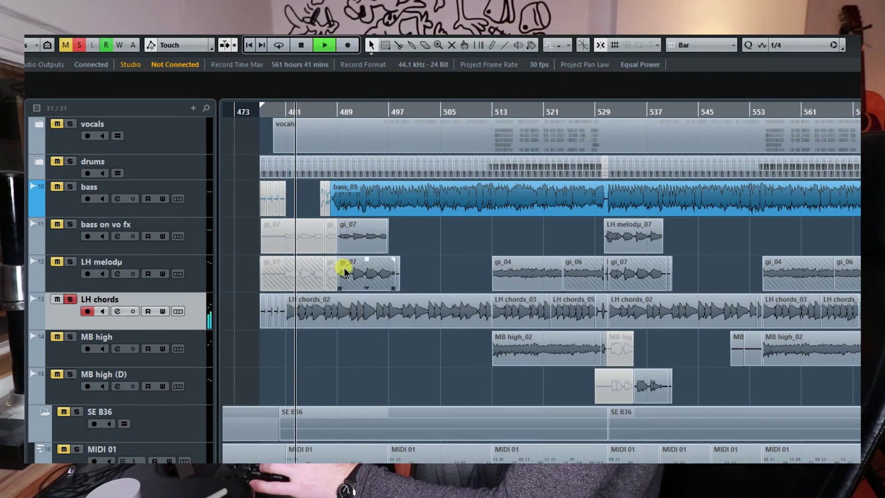
{"action": "left_click", "coordinate": [309, 235]}
{"action": "left_click", "coordinate": [361, 328]}
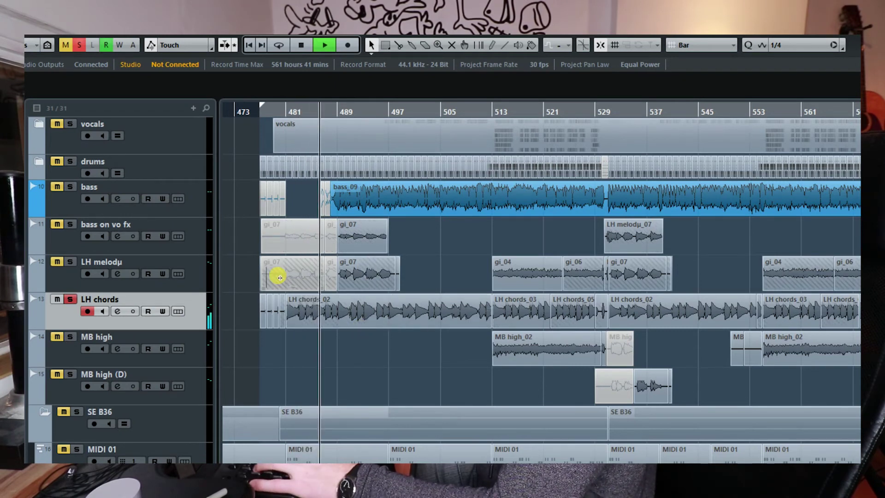
- Inspect the LH chords channel's equalizer during playback, close the channel settings and stop playback
{"action": "key", "text": "e"}
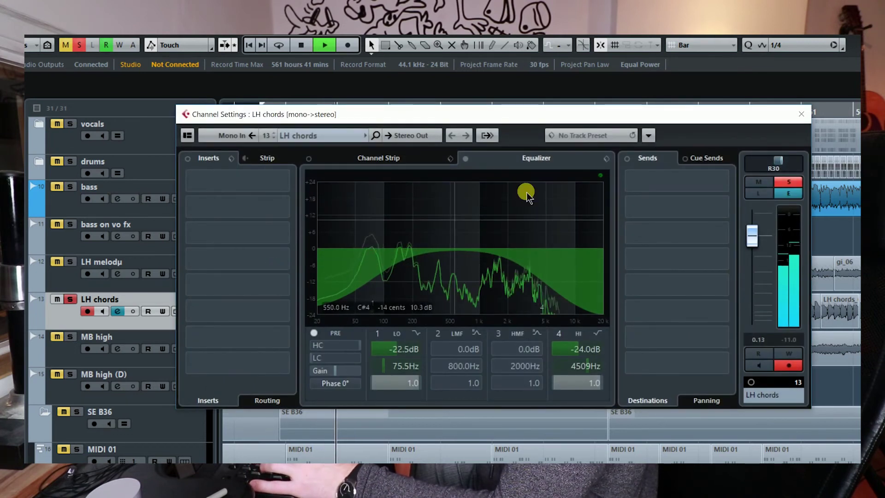
{"action": "left_click", "coordinate": [801, 114]}
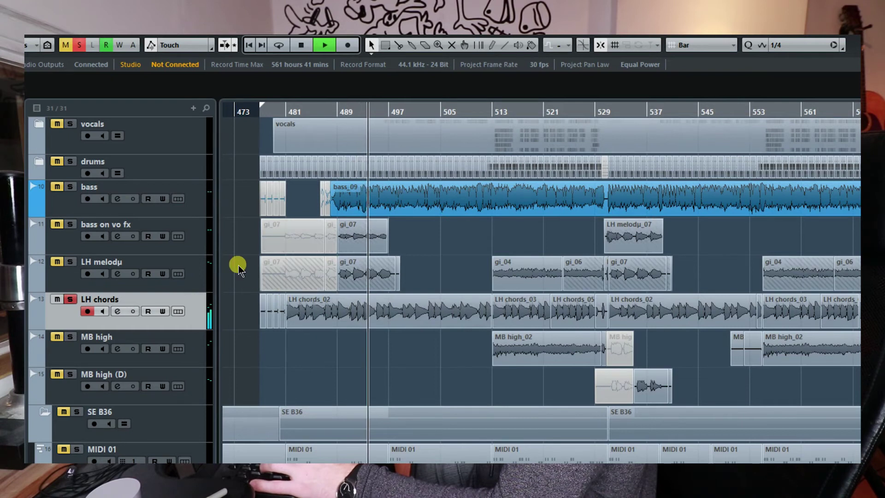
{"action": "key", "text": "space"}
- Switch the solo from LH chords to MB high and MB high (D) and audition them from about bar 512
{"action": "left_click", "coordinate": [78, 357]}
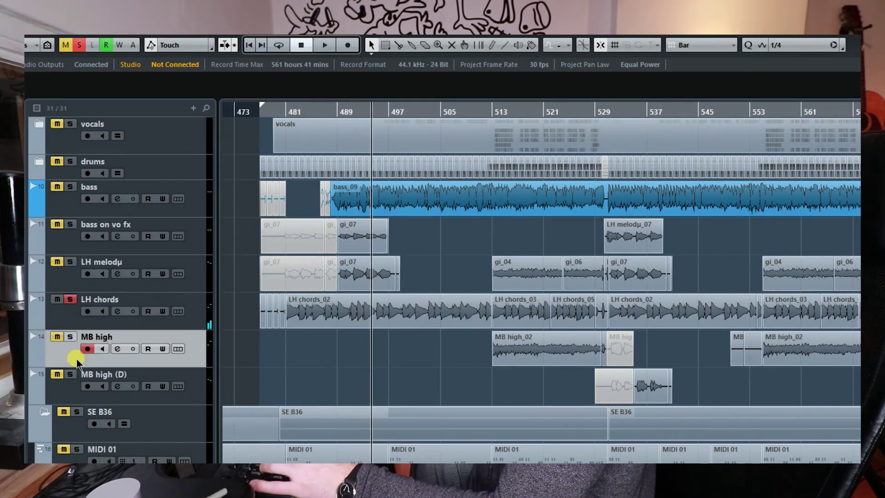
{"action": "left_click", "coordinate": [70, 299]}
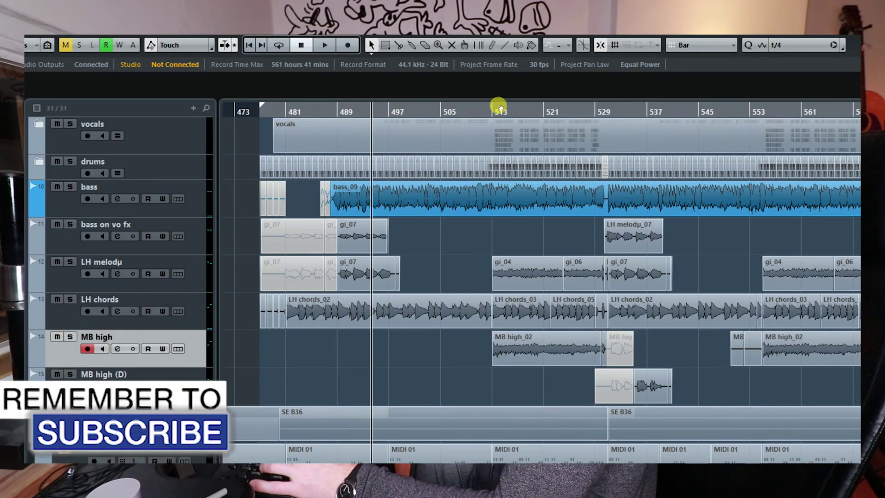
{"action": "left_click", "coordinate": [485, 110]}
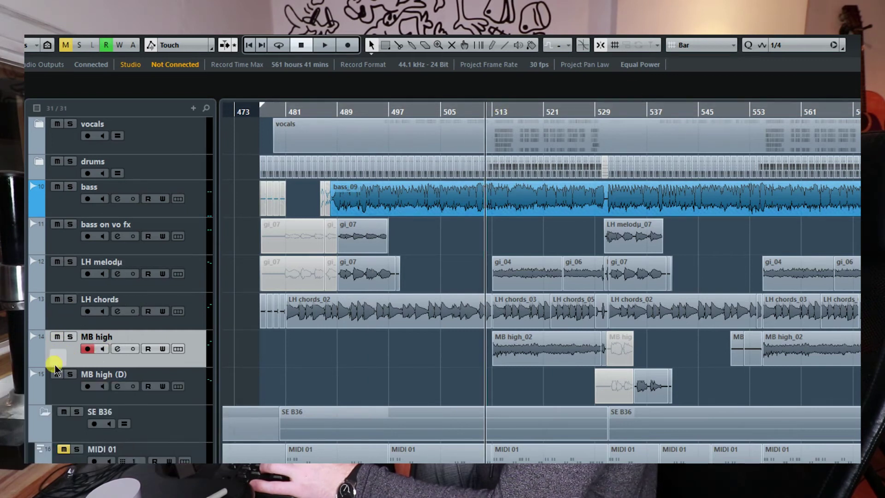
{"action": "left_click", "coordinate": [70, 337]}
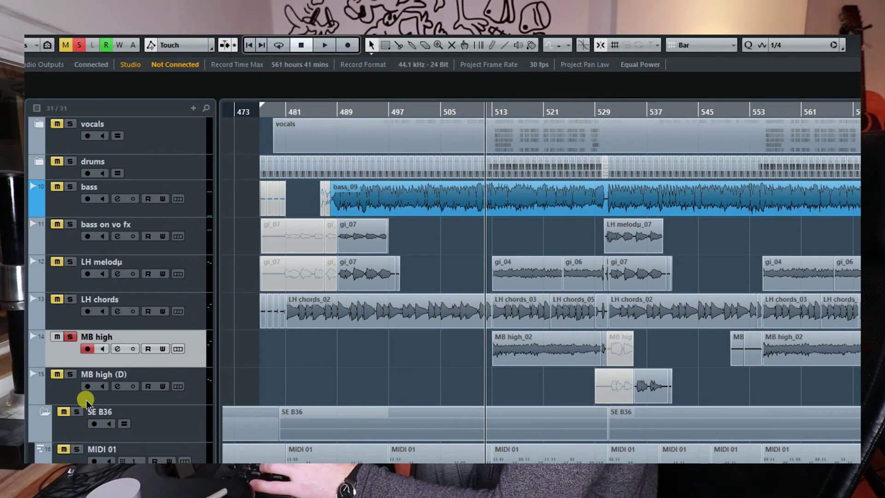
{"action": "left_click", "coordinate": [70, 374]}
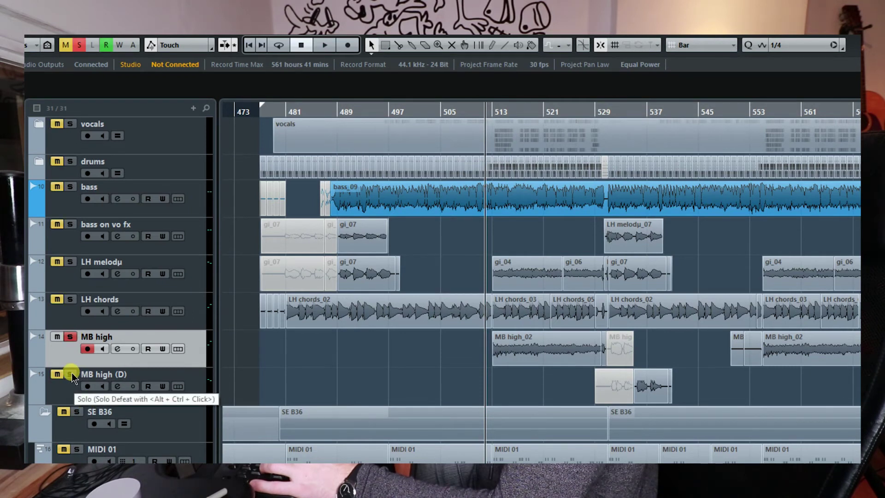
{"action": "key", "text": "space"}
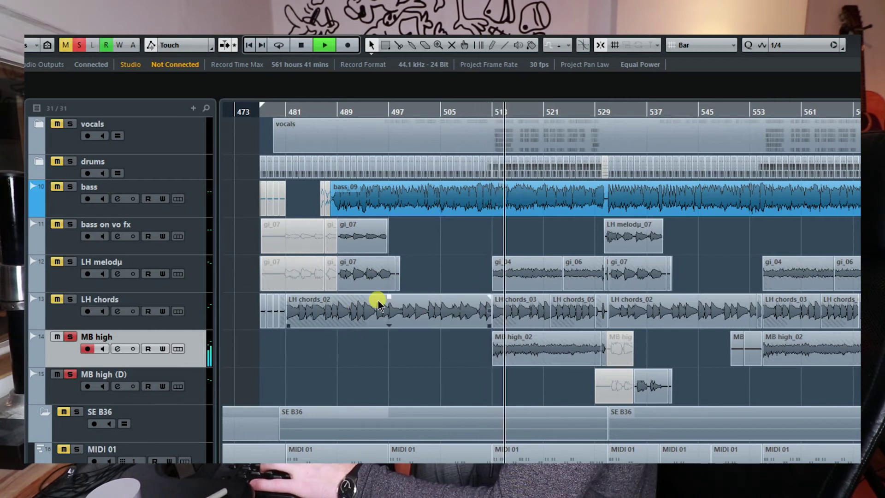
- Inspect the channel settings of MB high and MB high (D) during playback, closing each one again
{"action": "key", "text": "e"}
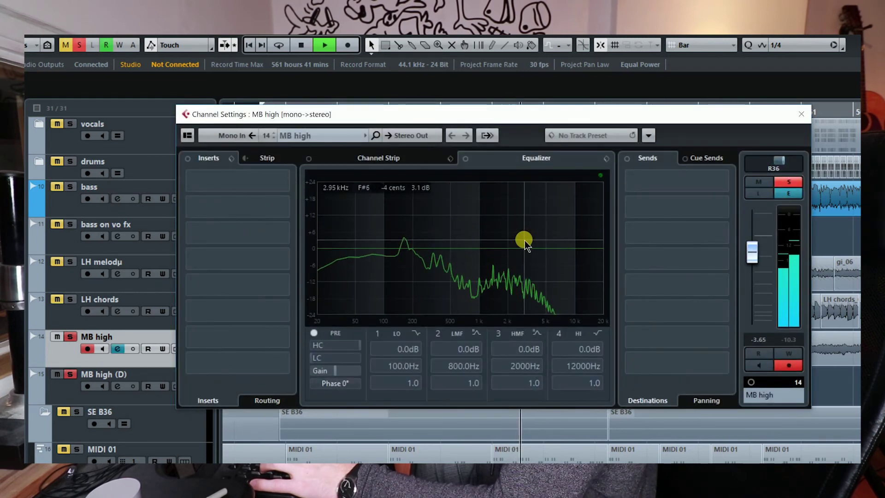
{"action": "key", "text": "e"}
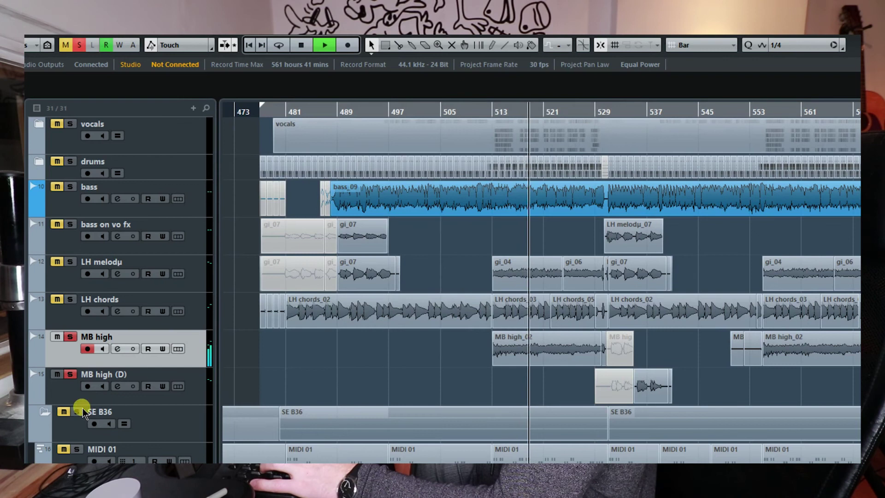
{"action": "left_click", "coordinate": [77, 396]}
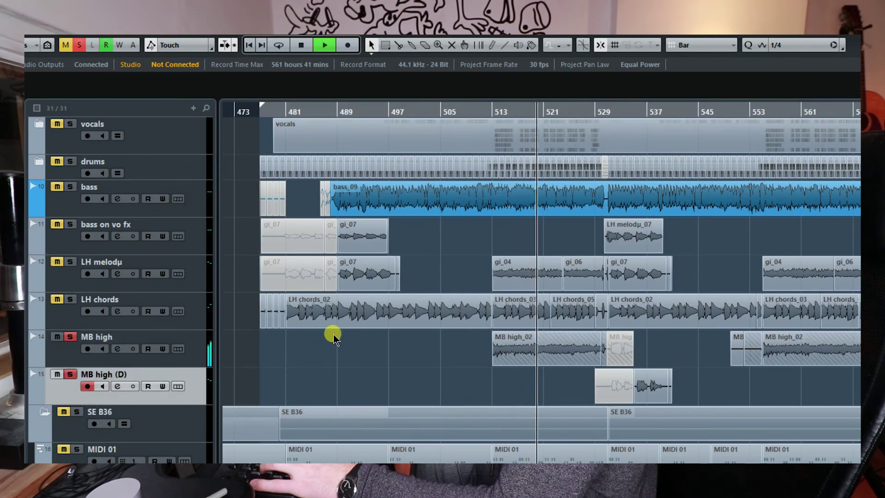
{"action": "key", "text": "e"}
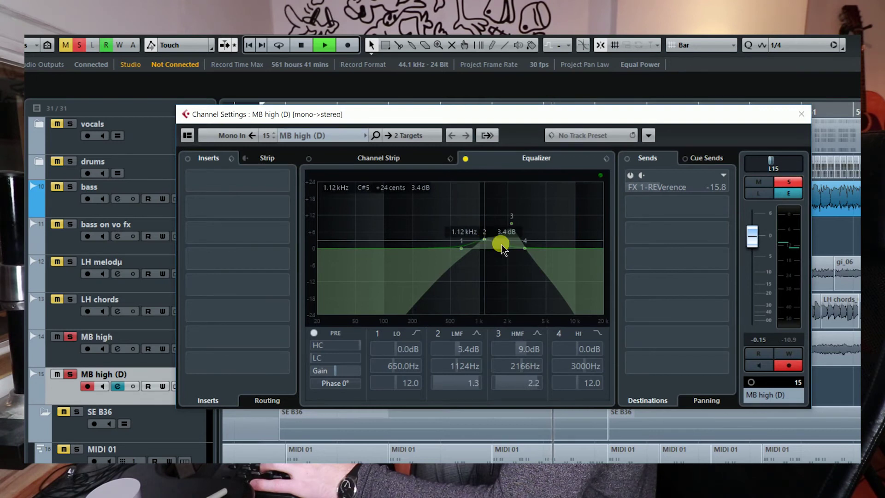
{"action": "key", "text": "e"}
- Audition MB high (D) from about bar 534, add bass on vo fx and LH melodµ to the solo, and replay from about bar 531
{"action": "key", "text": "space"}
{"action": "left_click", "coordinate": [630, 118]}
{"action": "left_click", "coordinate": [604, 193], "text": "alt"}
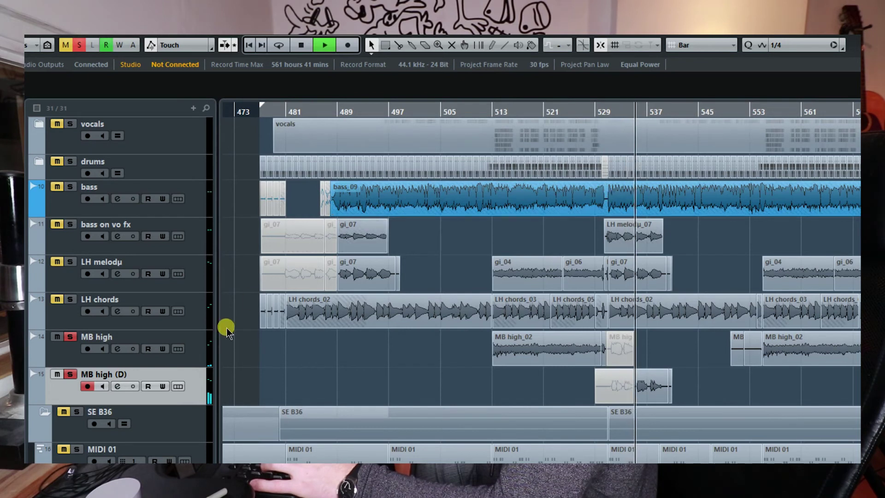
{"action": "key", "text": "space"}
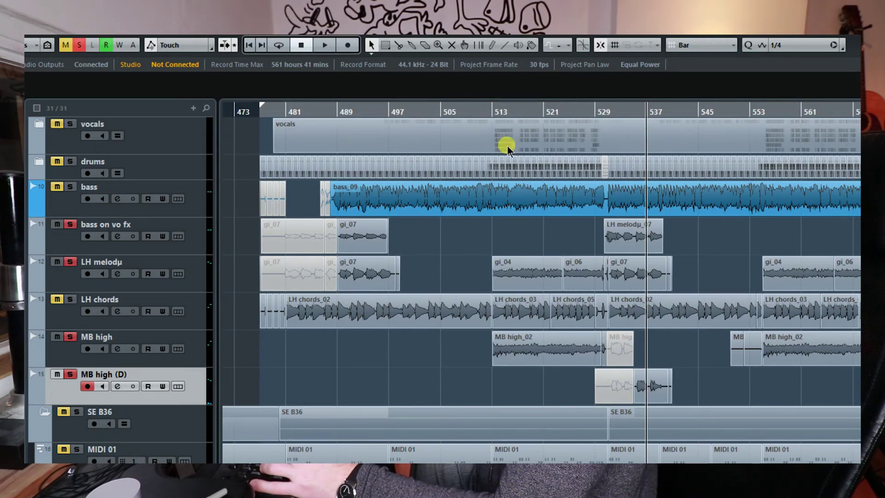
{"action": "left_click", "coordinate": [610, 115]}
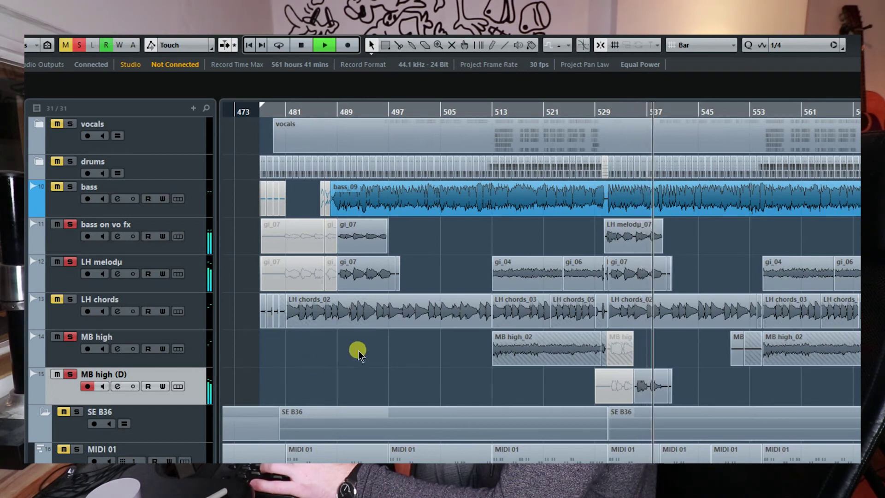
{"action": "key", "text": "space"}
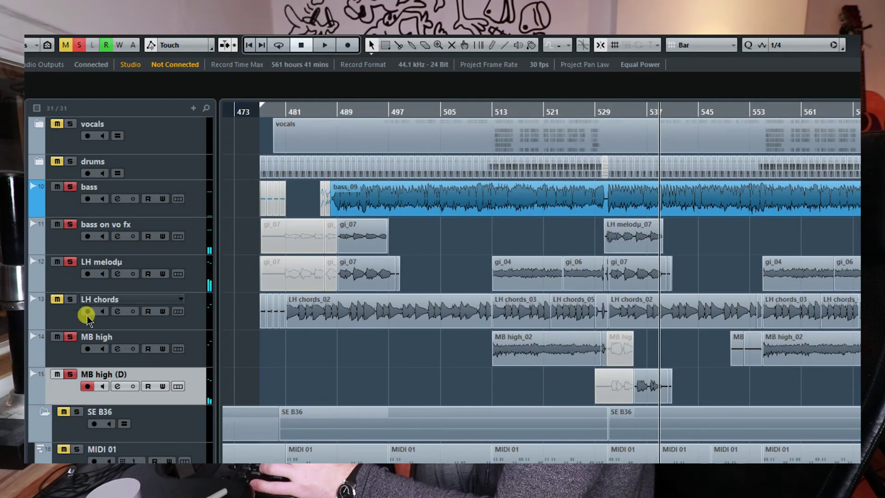
- Add LH chords and bass to the soloed tracks and audition them all together from about bar 489
{"action": "left_click", "coordinate": [71, 300]}
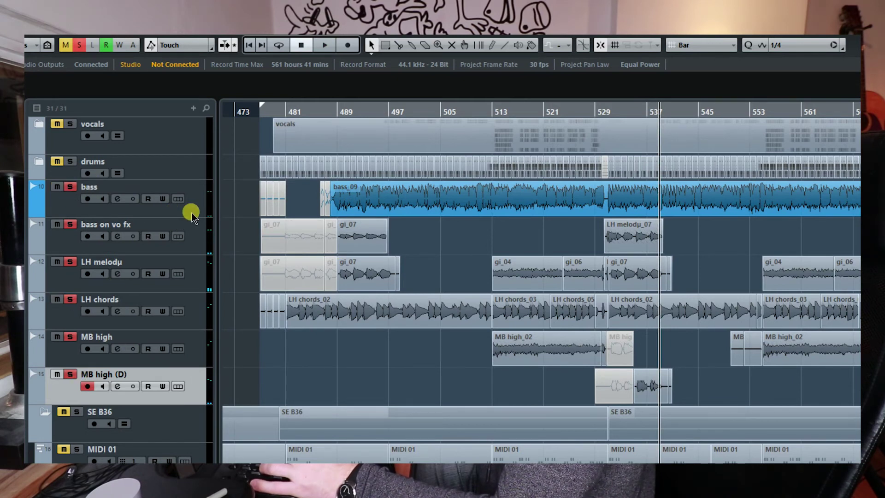
{"action": "left_click", "coordinate": [336, 111]}
{"action": "key", "text": "space"}
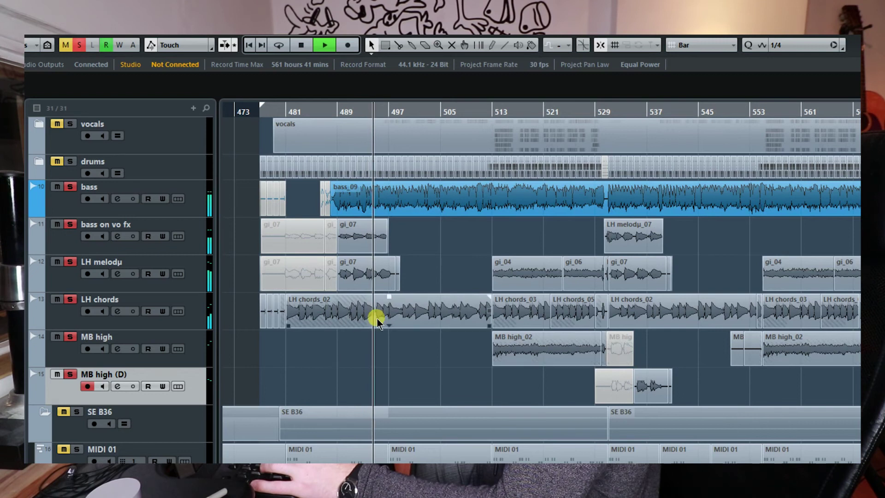
{"action": "scroll", "coordinate": [378, 316], "scroll_direction": "down", "scroll_amount": 3}
{"action": "scroll", "coordinate": [413, 281], "scroll_direction": "up", "scroll_amount": 3}
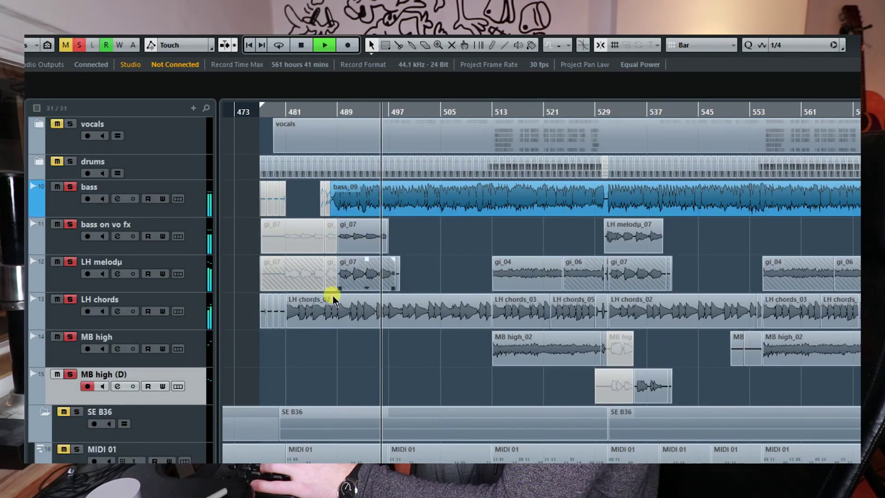
{"action": "key", "text": "space"}
- Clear the solo from all tracks and bring the SE B36 folder with its MIDI 01 and SE tracks into view
{"action": "left_click", "coordinate": [70, 187]}
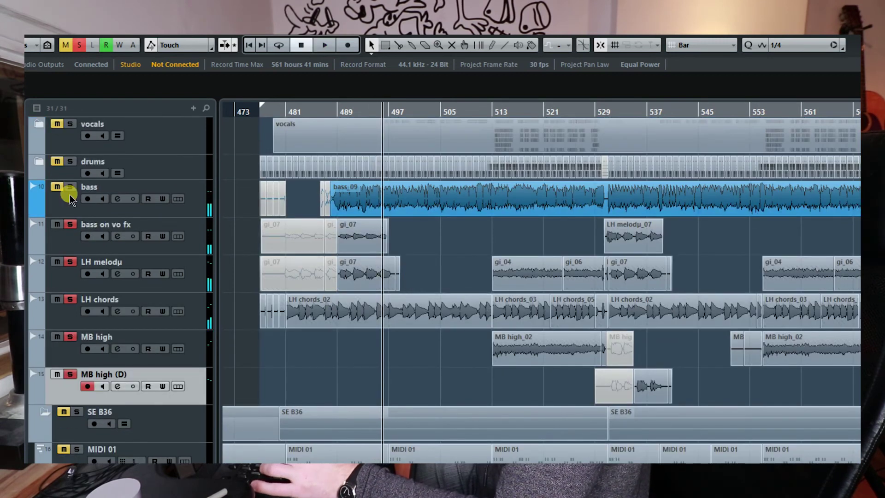
{"action": "left_click", "coordinate": [79, 48]}
{"action": "scroll", "coordinate": [348, 253], "scroll_direction": "down", "scroll_amount": 2}
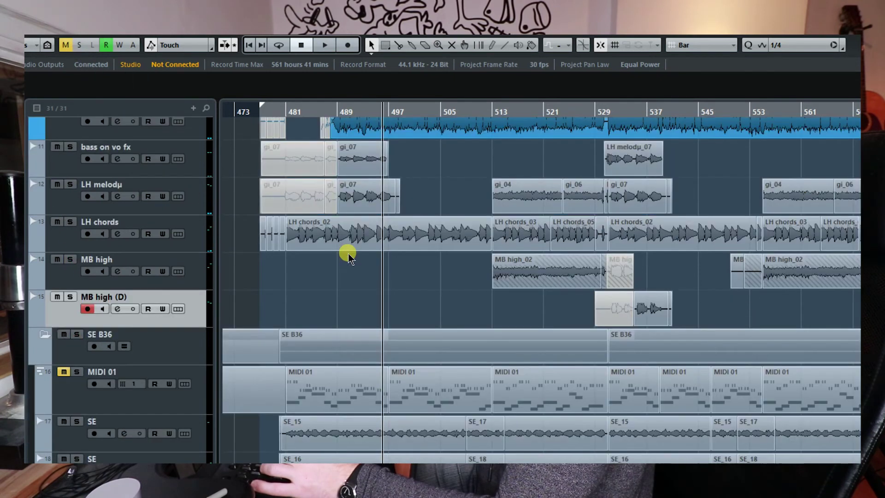
{"action": "scroll", "coordinate": [352, 264], "scroll_direction": "down", "scroll_amount": 4}
{"action": "scroll", "coordinate": [352, 257], "scroll_direction": "up", "scroll_amount": 2}
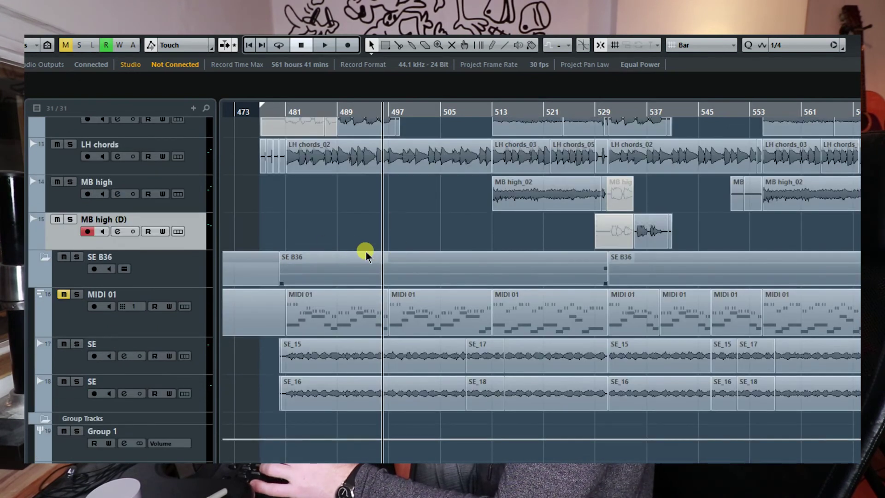
{"action": "scroll", "coordinate": [365, 255], "scroll_direction": "down", "scroll_amount": 2}
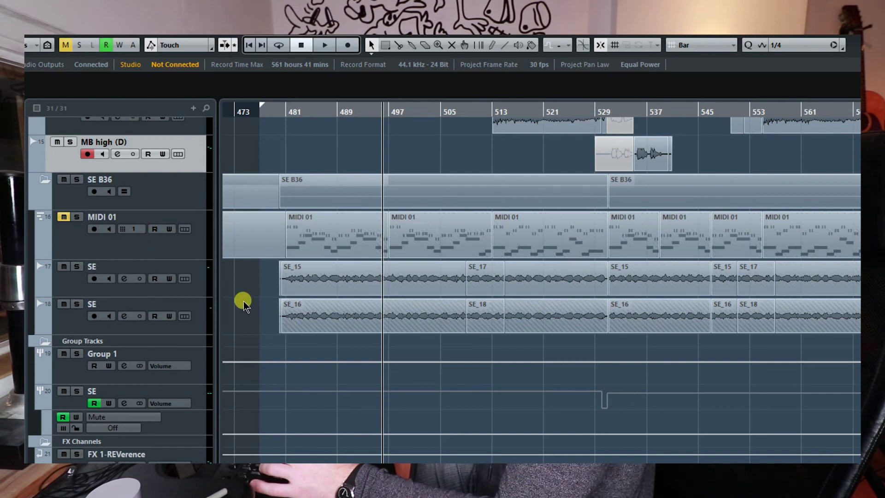
- Solo the SE B36 folder and audition its two SE tracks from about bar 481
{"action": "left_click", "coordinate": [291, 118]}
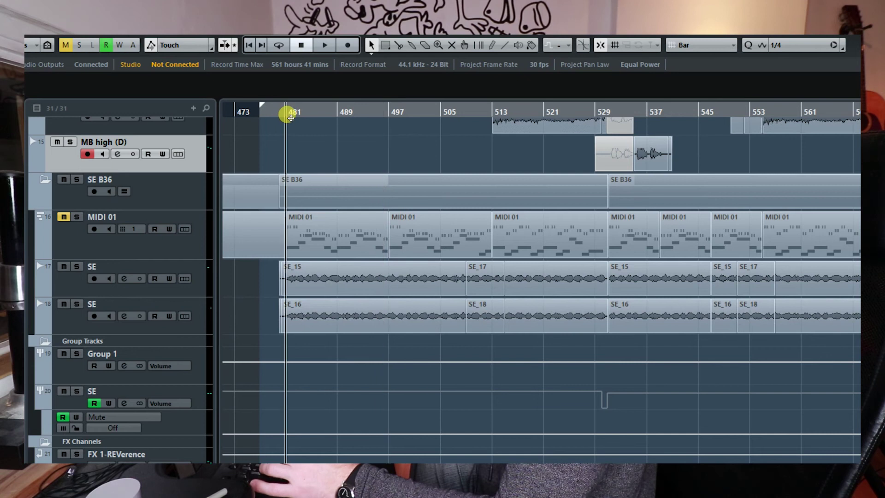
{"action": "left_click", "coordinate": [76, 179]}
{"action": "key", "text": "space"}
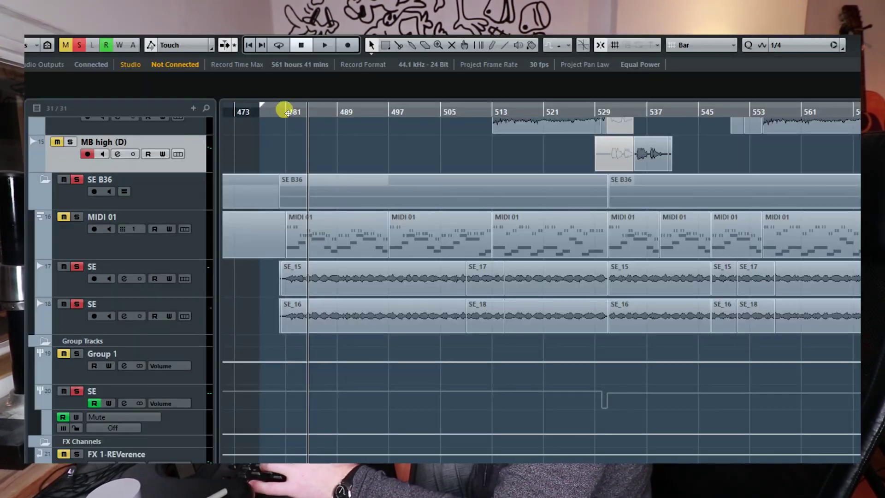
{"action": "left_click", "coordinate": [287, 112]}
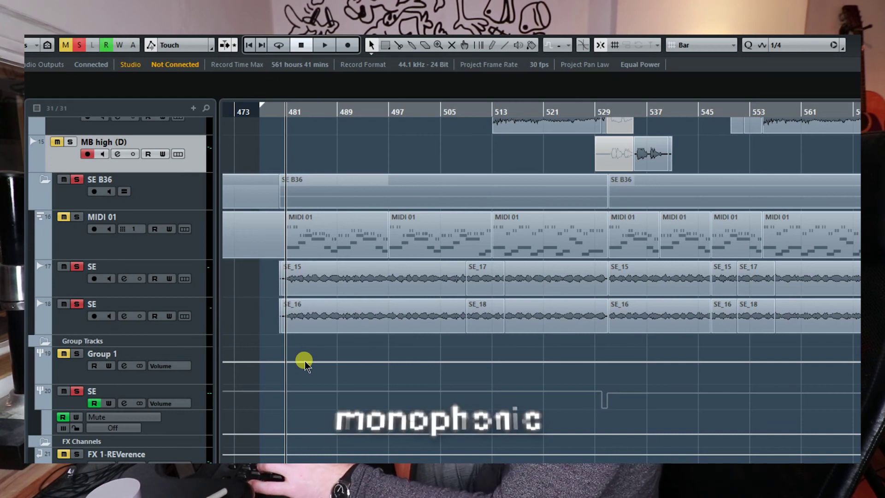
{"action": "left_click", "coordinate": [291, 309]}
{"action": "key", "text": "space"}
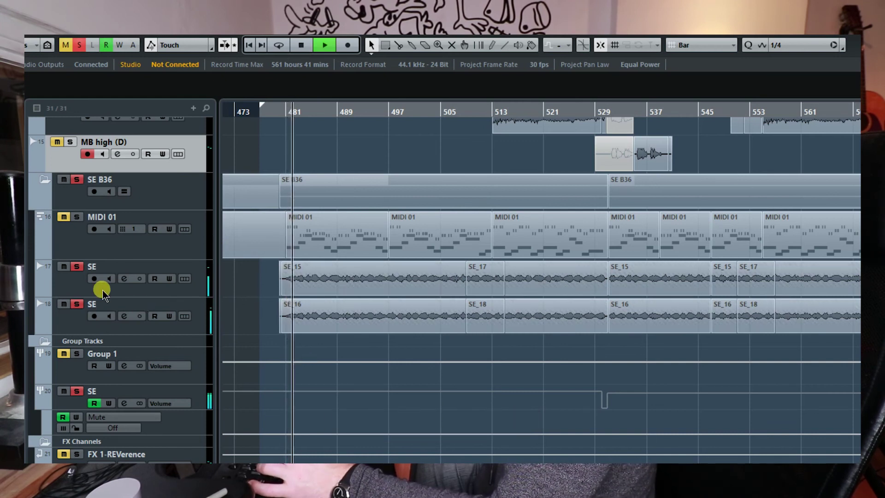
- Inspect the EchoBoy insert in the channel settings of SE track 17 with playback stopped, closing both windows again
{"action": "left_click", "coordinate": [73, 289]}
{"action": "key", "text": "space"}
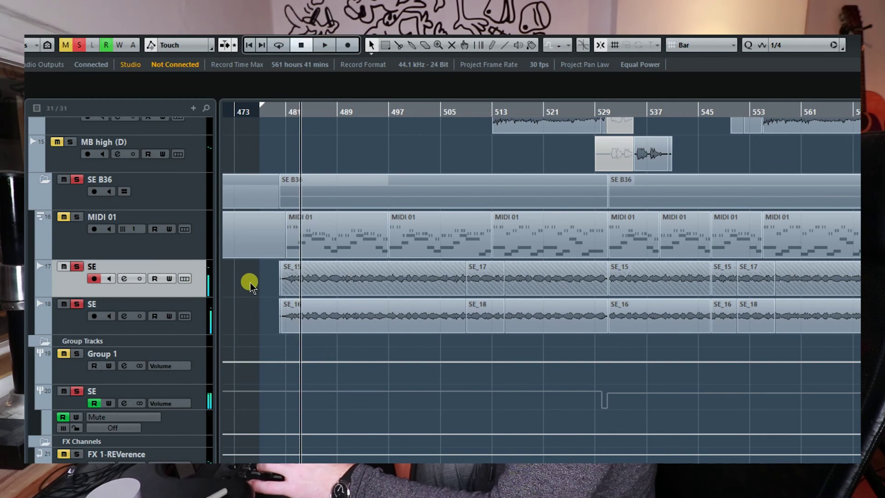
{"action": "key", "text": "e"}
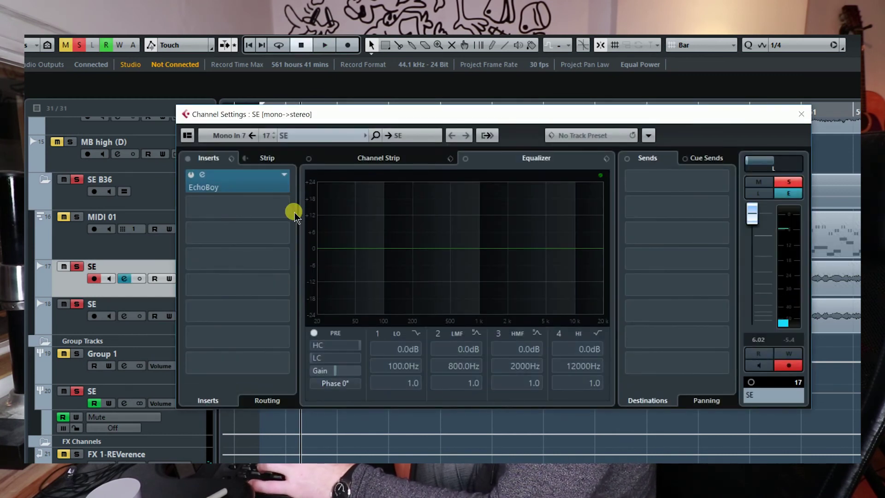
{"action": "left_click", "coordinate": [251, 183]}
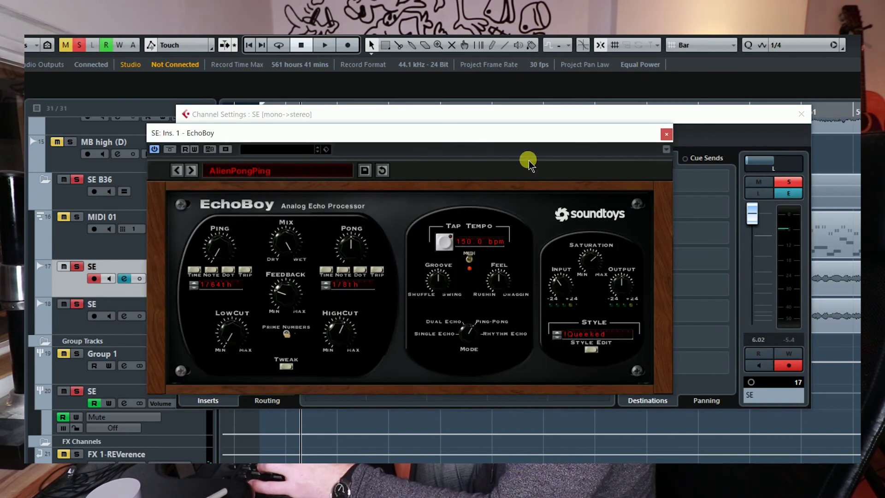
{"action": "left_click", "coordinate": [666, 135]}
{"action": "key", "text": "e"}
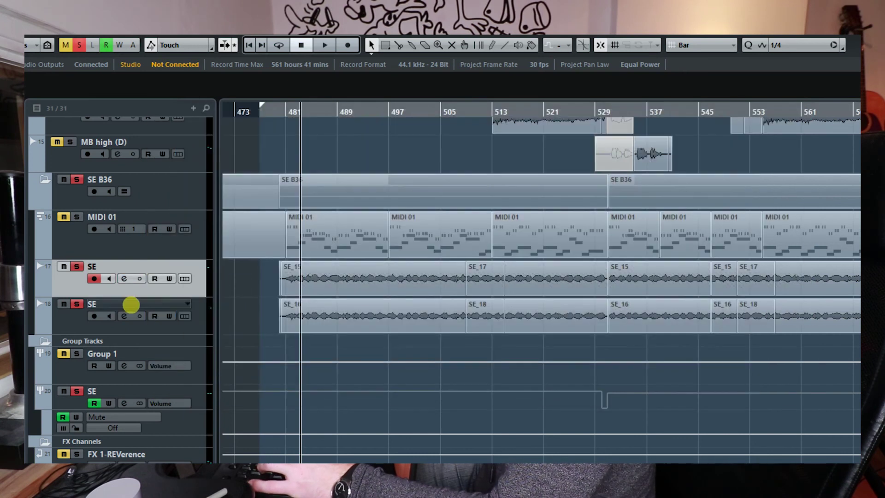
- Check the channel settings of SE track 18 and close them again
{"action": "left_click", "coordinate": [84, 325]}
{"action": "key", "text": "e"}
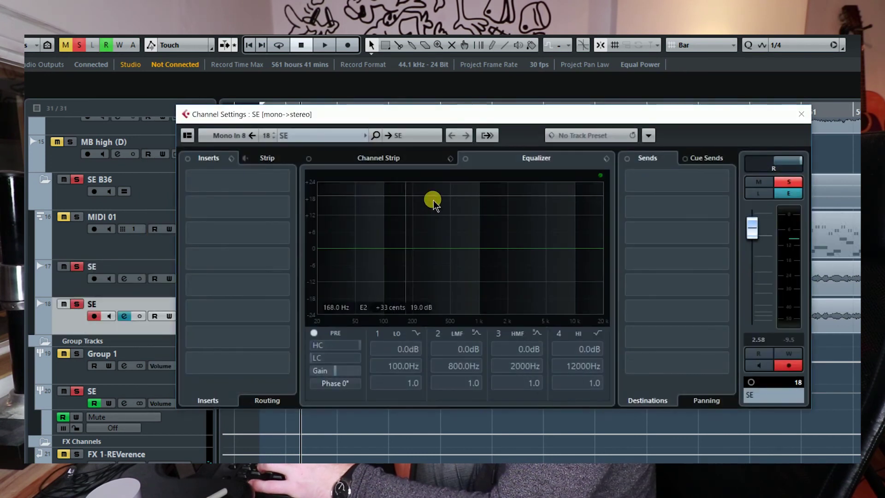
{"action": "key", "text": "e"}
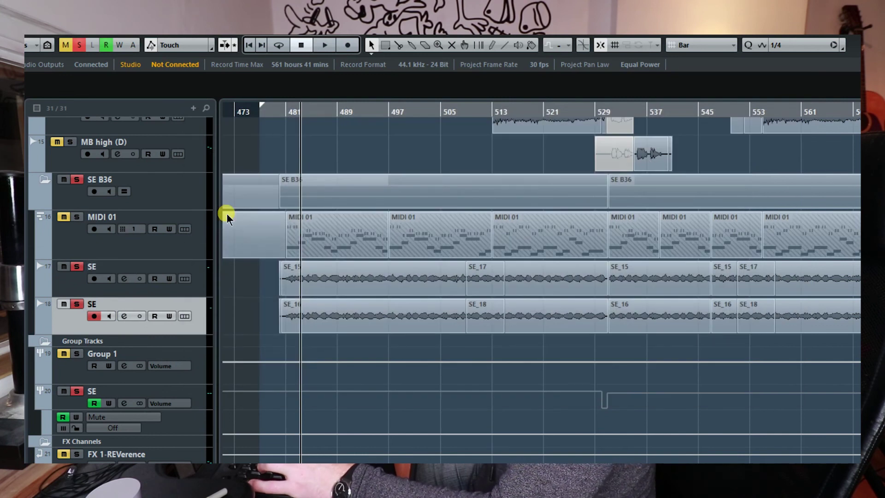
- Play the soloed SE tracks on and compare track 17 with its EchoBoy insert switched off and back on, closing its settings again
{"action": "key", "text": "space"}
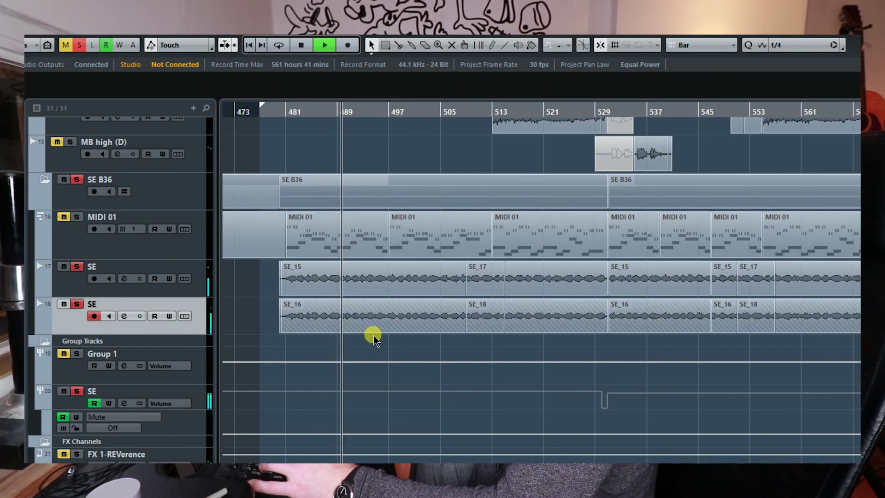
{"action": "key", "text": "space"}
{"action": "left_click", "coordinate": [71, 283]}
{"action": "key", "text": "e"}
{"action": "left_click", "coordinate": [197, 177]}
{"action": "key", "text": "space"}
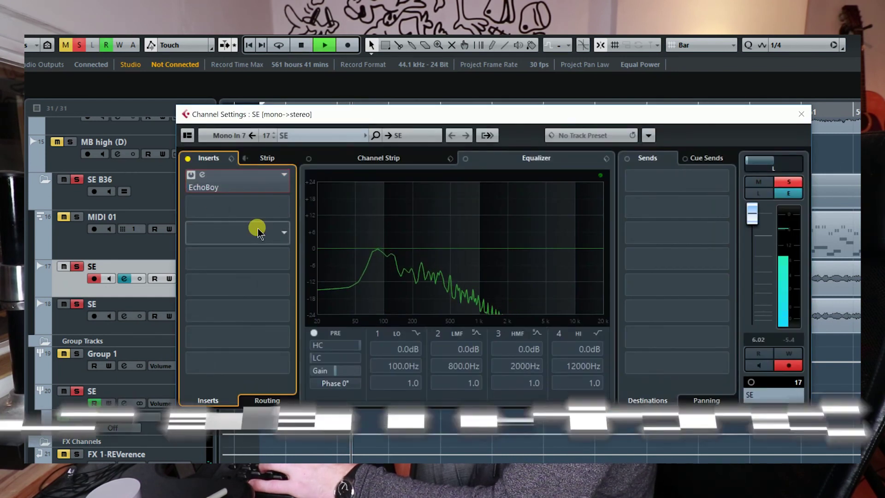
{"action": "left_click", "coordinate": [191, 178]}
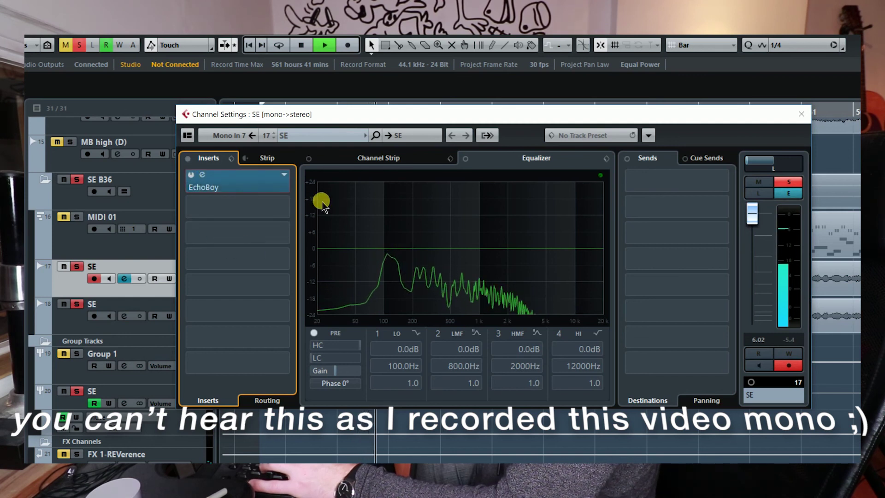
{"action": "key", "text": "space"}
{"action": "left_click", "coordinate": [802, 114]}
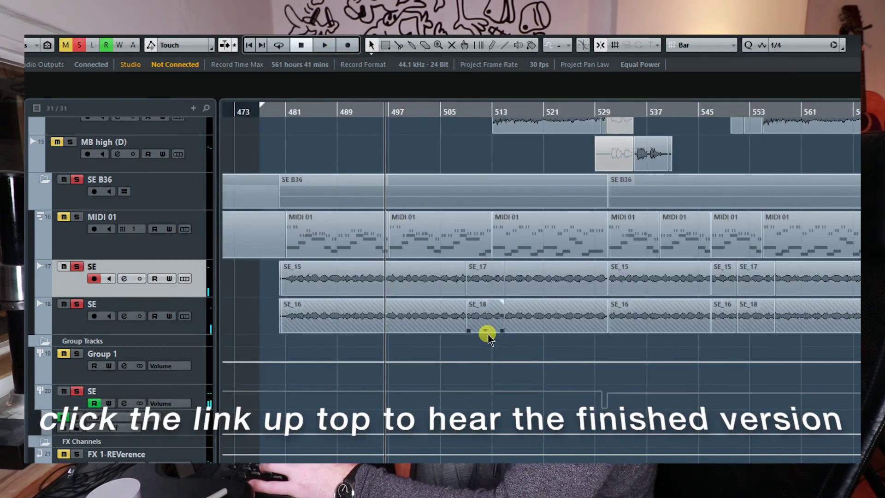
- Bring the vocals, drums, bass and melody tracks above the SE B36 folder back into view
{"action": "scroll", "coordinate": [489, 339], "scroll_direction": "up", "scroll_amount": 5}
{"action": "scroll", "coordinate": [419, 277], "scroll_direction": "down", "scroll_amount": 6}
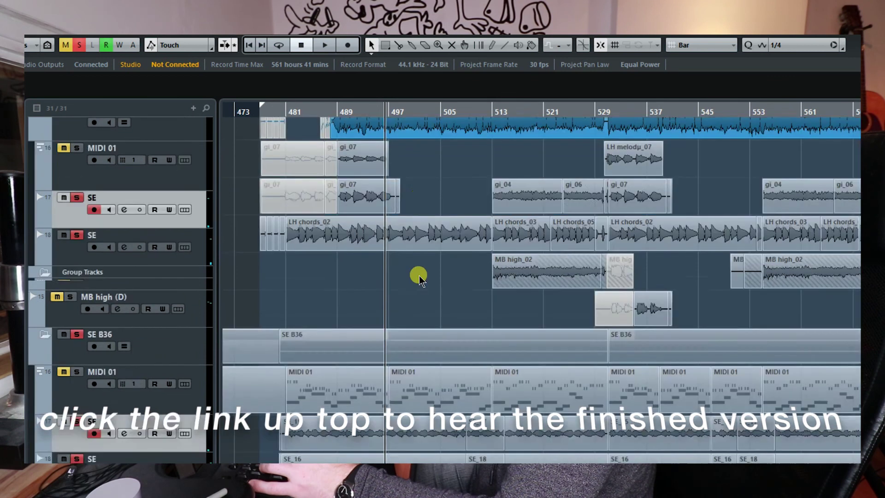
{"action": "scroll", "coordinate": [409, 269], "scroll_direction": "up", "scroll_amount": 2}
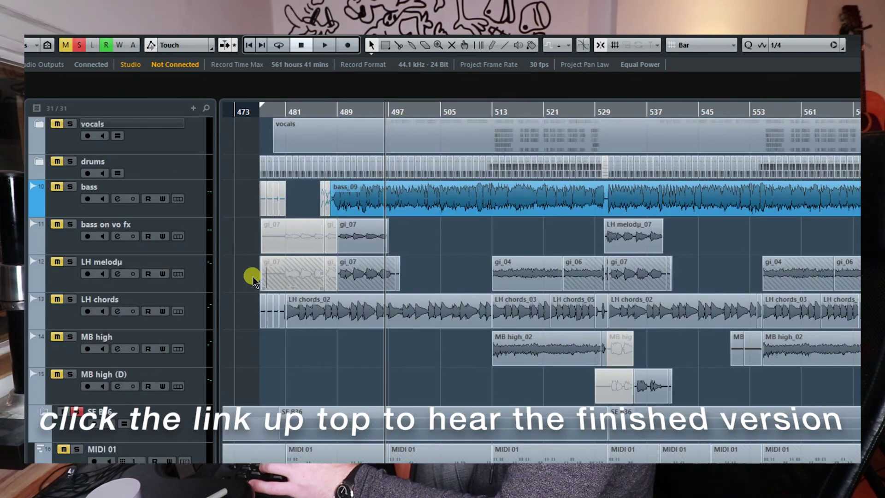